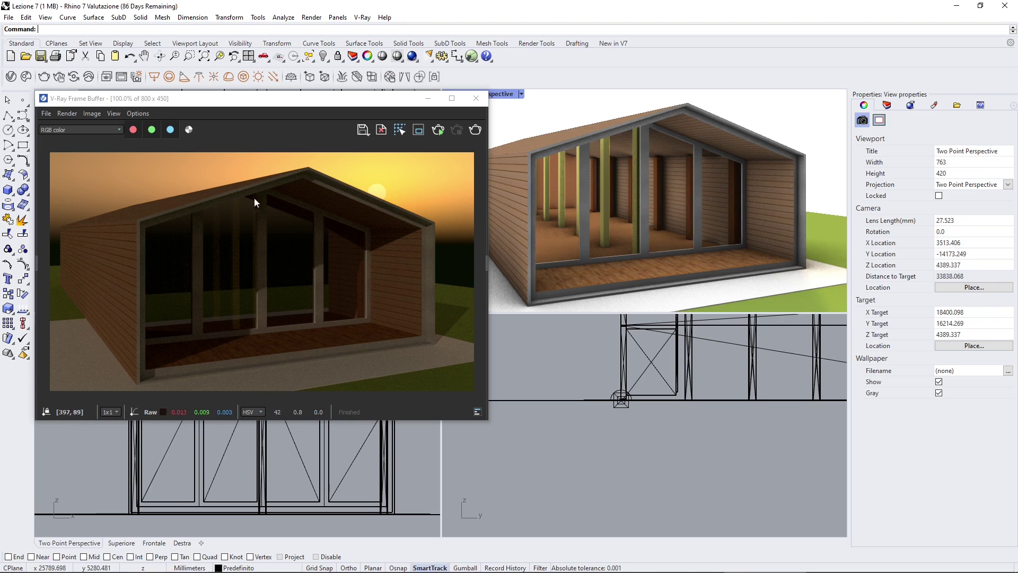
Open V-Ray Light Gen, apply the brightest sunlit variant from the generated thumbnails, and run a short test render
{"action": "left_click", "coordinate": [135, 76]}
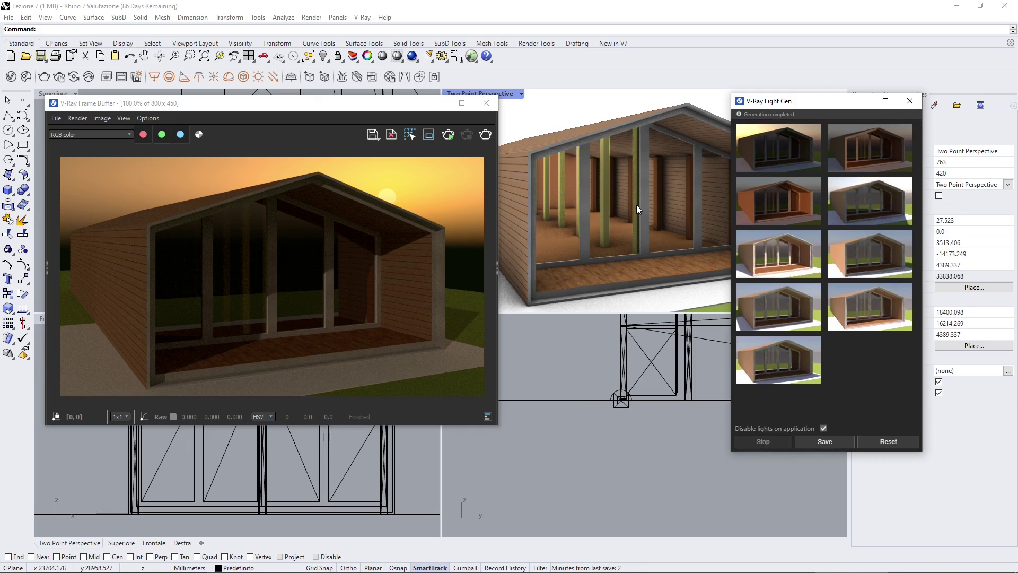
{"action": "left_click_drag", "start_coordinate": [824, 107], "coordinate": [825, 111]}
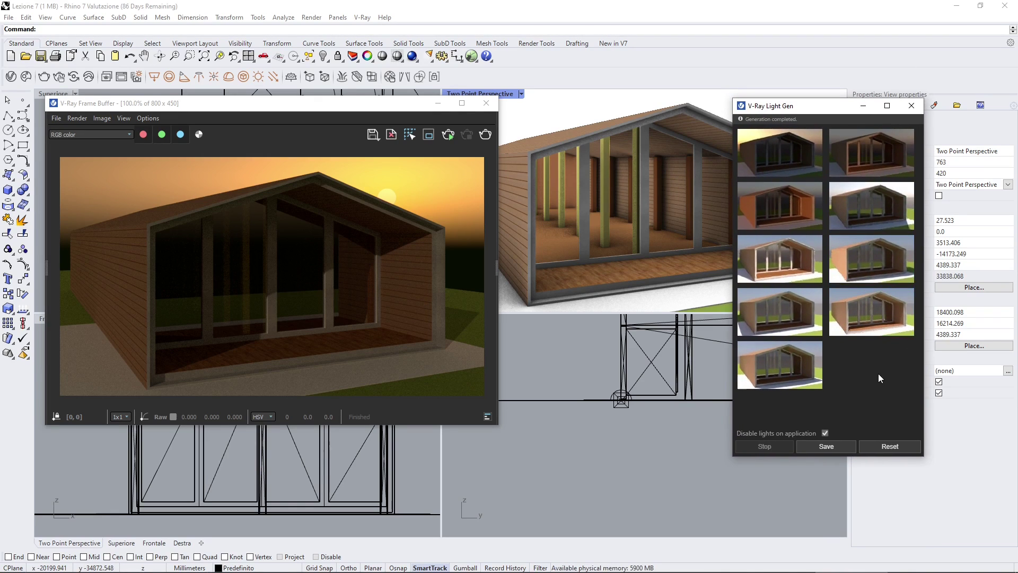
{"action": "left_click", "coordinate": [800, 273]}
{"action": "left_click", "coordinate": [432, 275]}
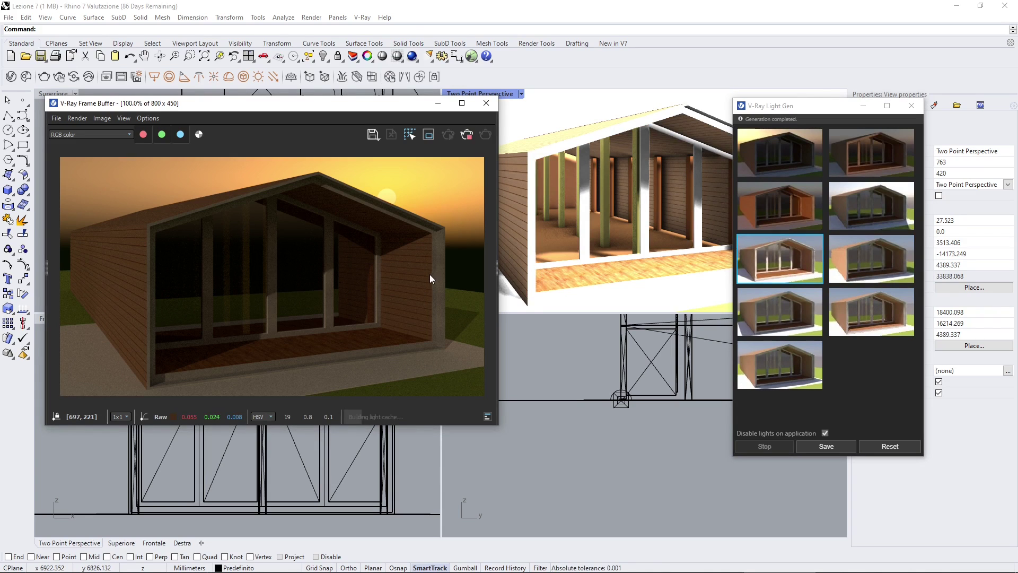
{"action": "left_click", "coordinate": [469, 135]}
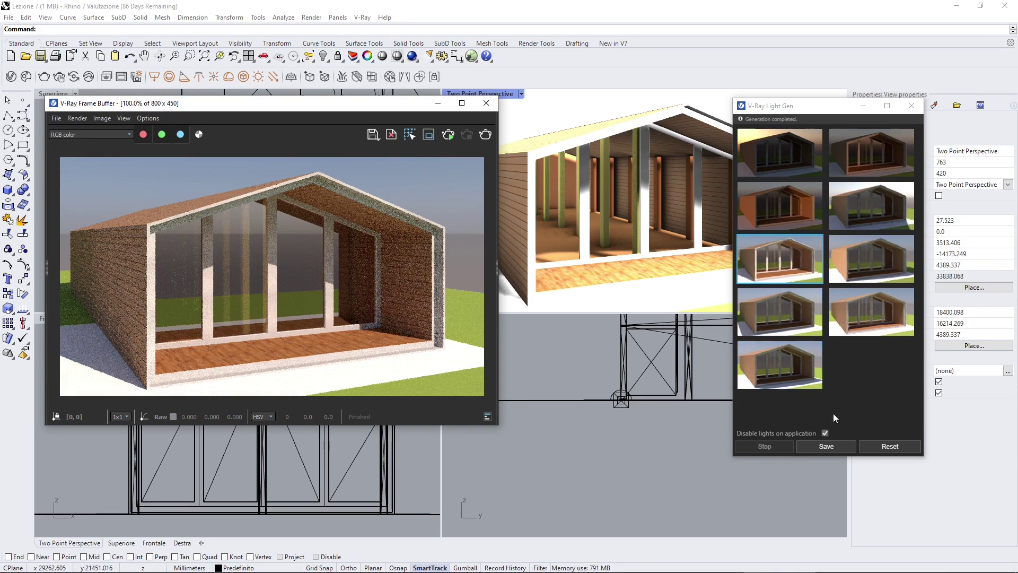
Reset Light Gen, switch the exterior light source to HDR, and generate 57 lighting variants
{"action": "left_click", "coordinate": [873, 444]}
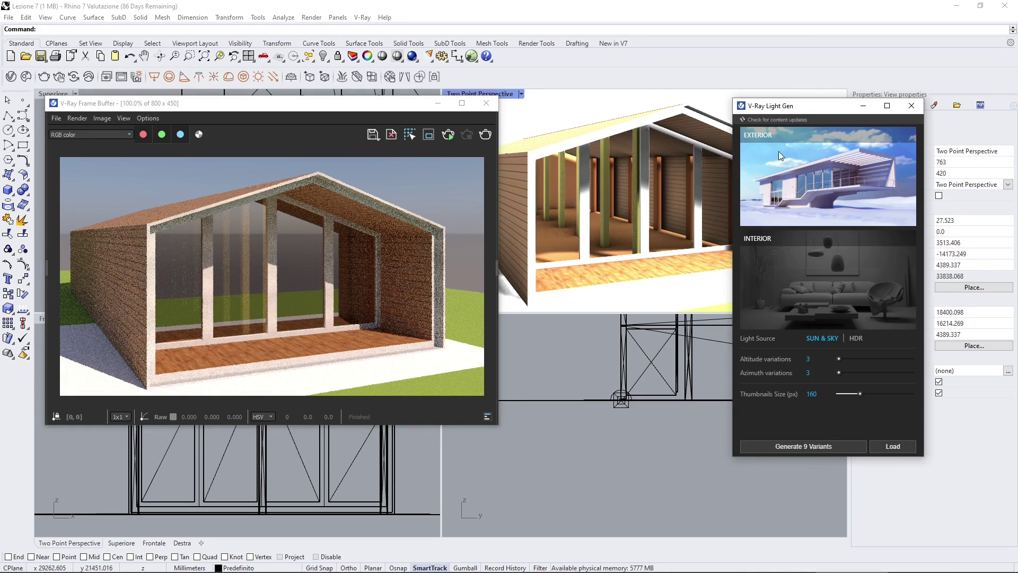
{"action": "left_click", "coordinate": [856, 339]}
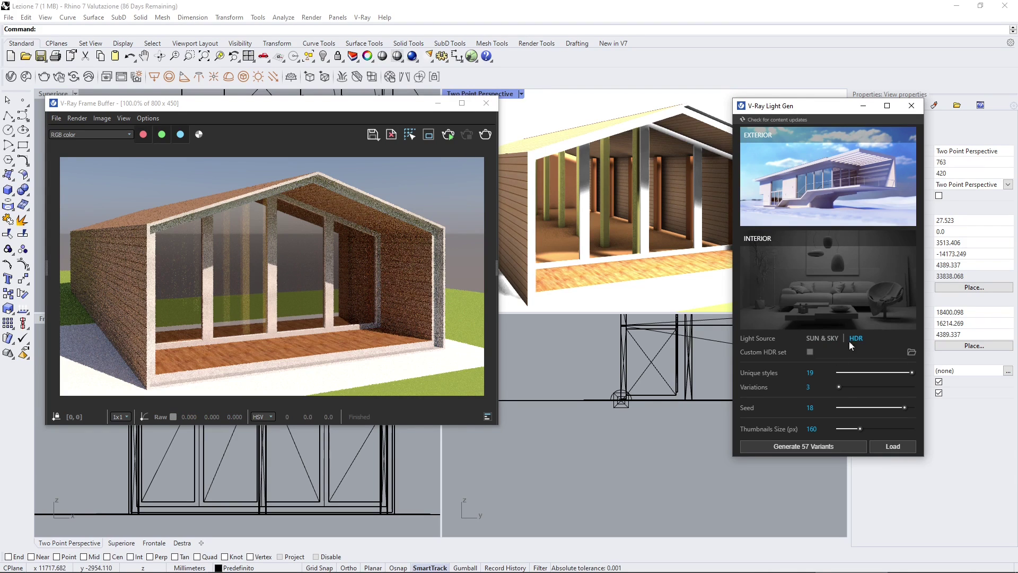
{"action": "left_click", "coordinate": [826, 448]}
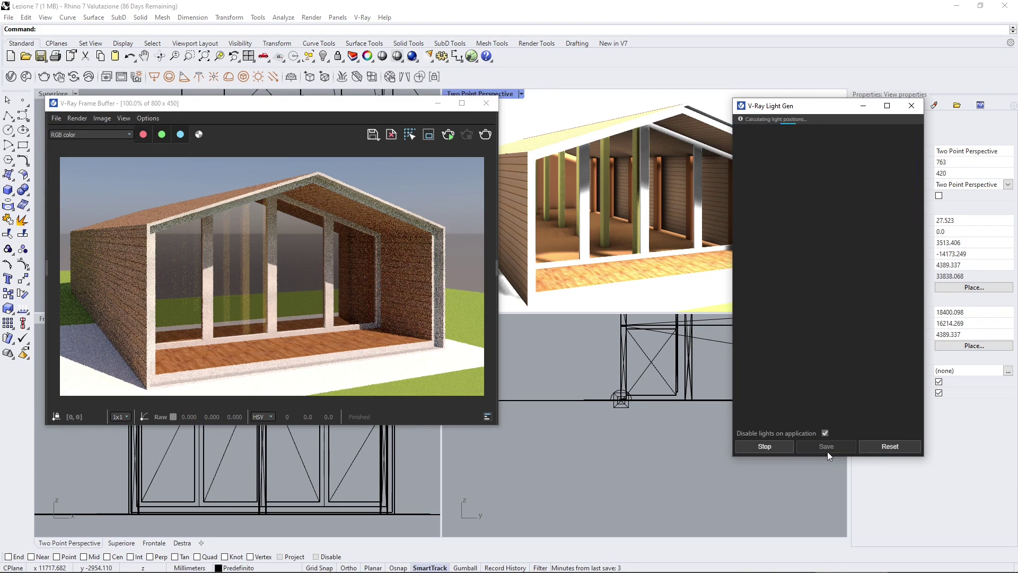
{"action": "left_click_drag", "start_coordinate": [815, 113], "coordinate": [814, 109]}
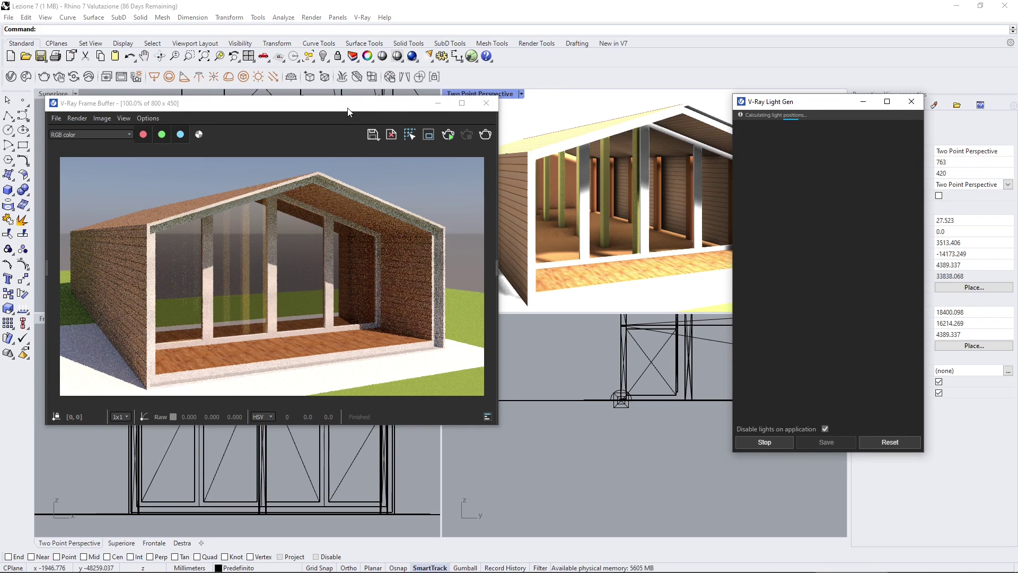
{"action": "left_click_drag", "start_coordinate": [358, 108], "coordinate": [349, 115]}
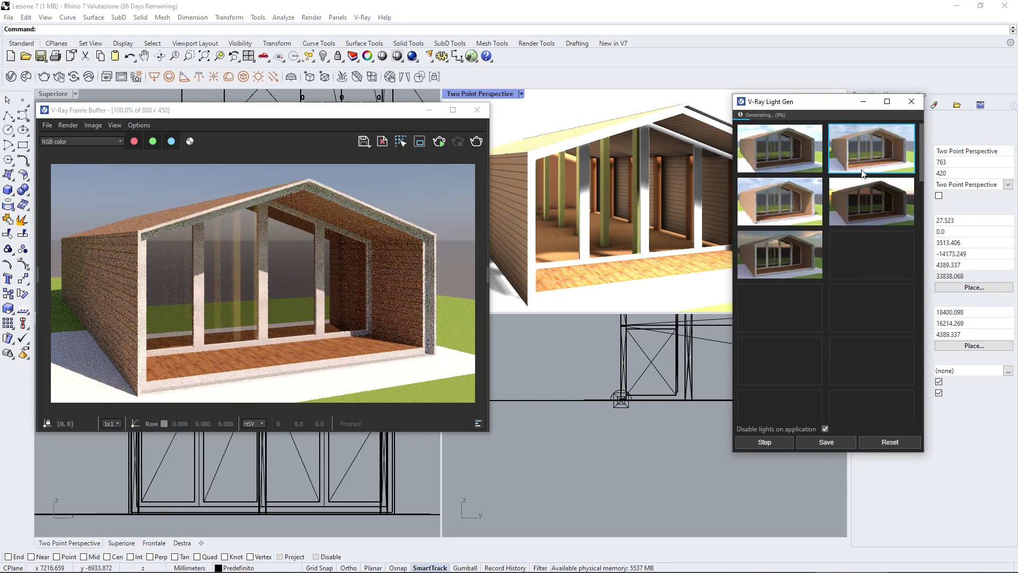
Apply the warm dusk HDR variant to the scene, start a new render, and close Light Gen
{"action": "left_click", "coordinate": [797, 260]}
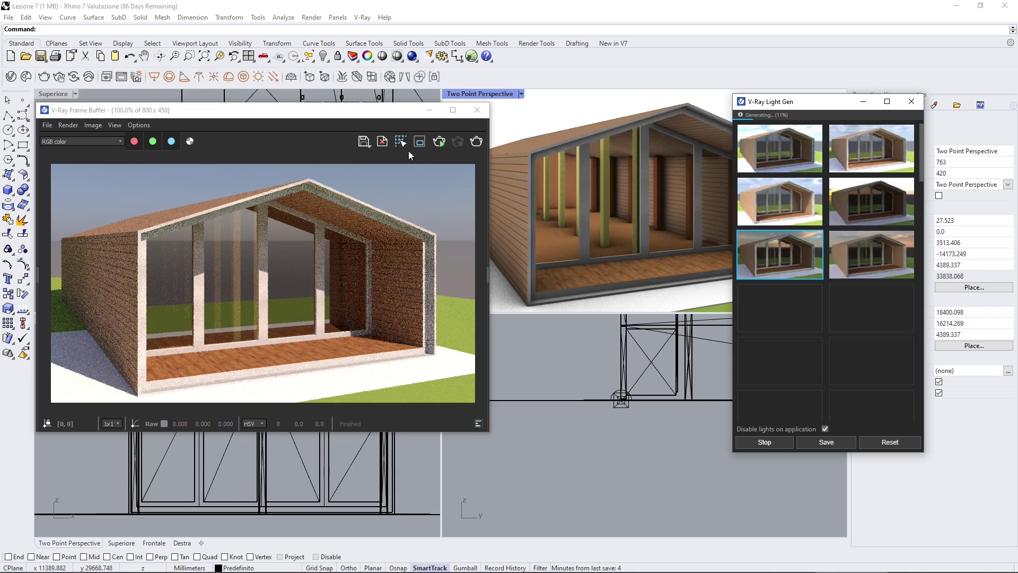
{"action": "left_click", "coordinate": [476, 142]}
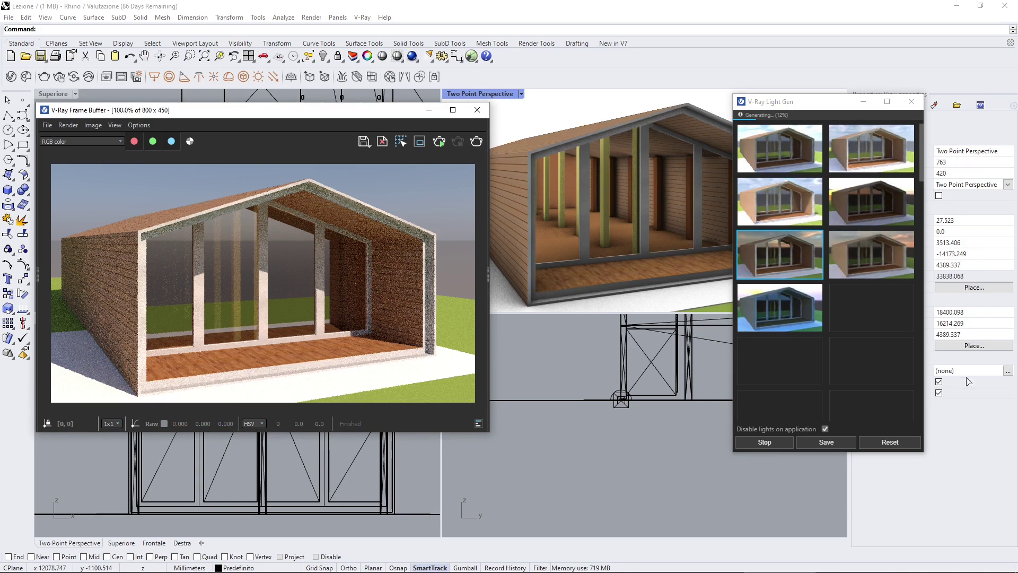
{"action": "left_click", "coordinate": [912, 102]}
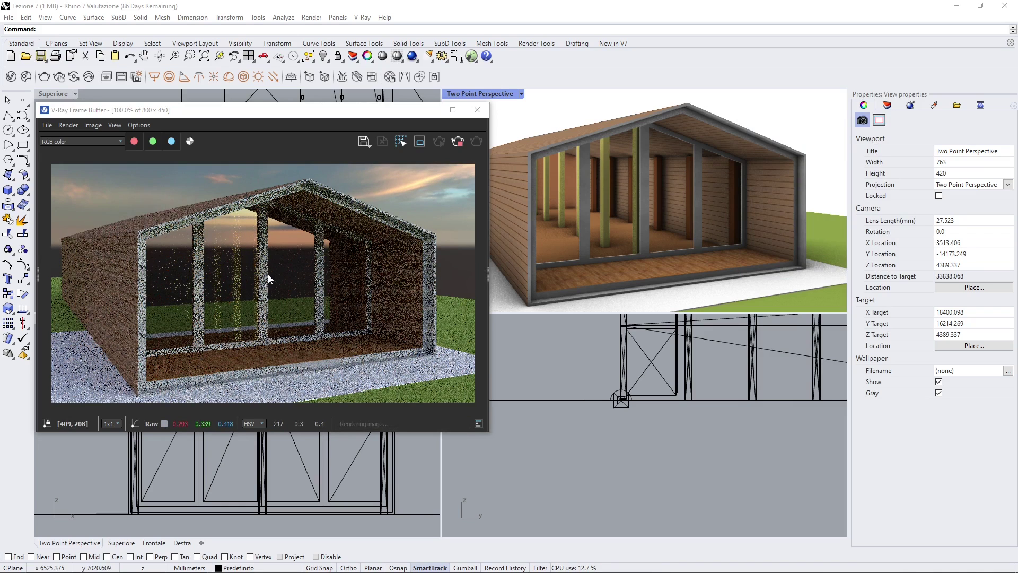
Lower the perspective camera towards ground level in front of the house and render the new view
{"action": "right_click_drag", "start_coordinate": [653, 175], "coordinate": [631, 226]}
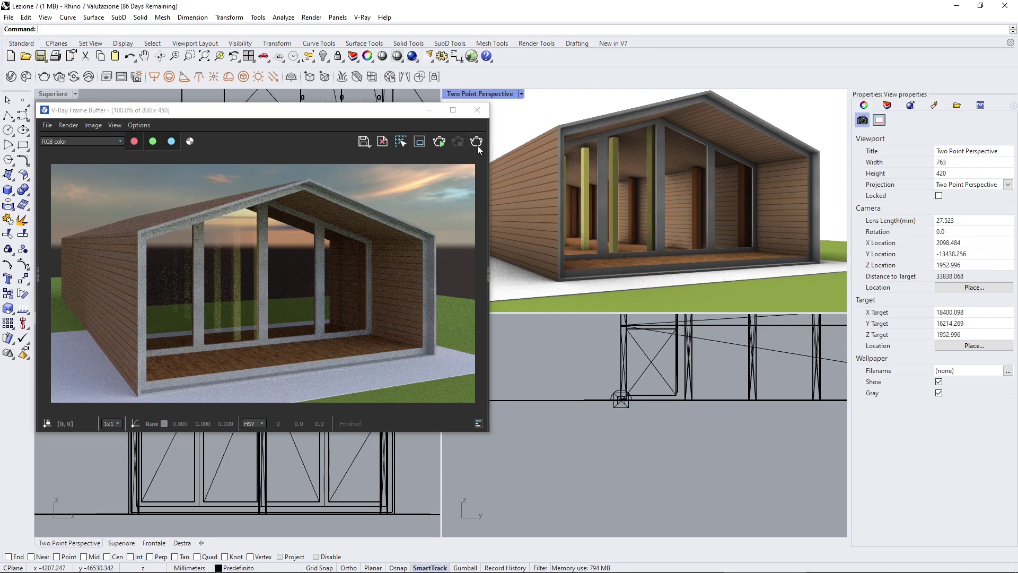
{"action": "left_click", "coordinate": [368, 282]}
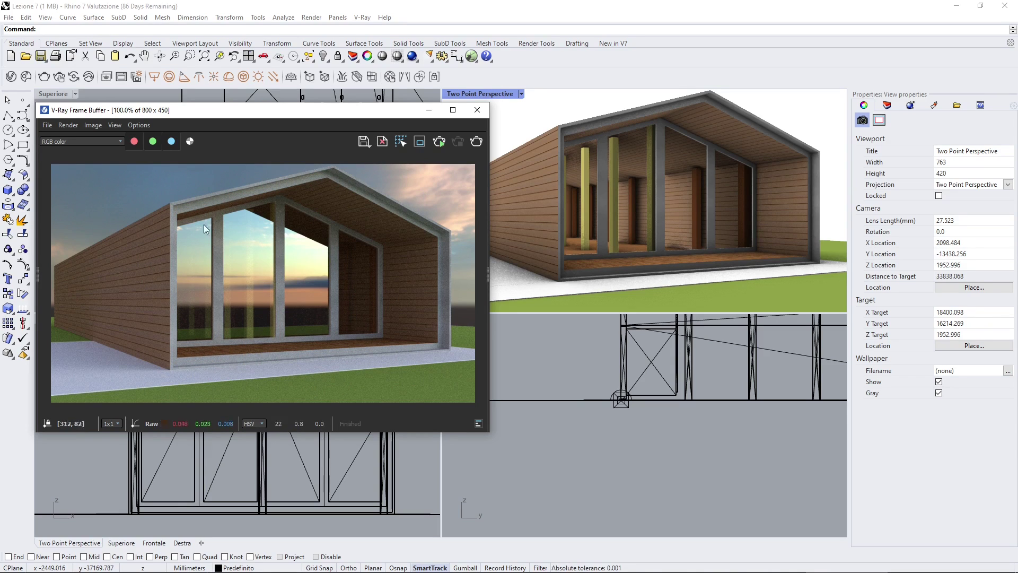
{"action": "left_click_drag", "start_coordinate": [232, 106], "coordinate": [226, 95]}
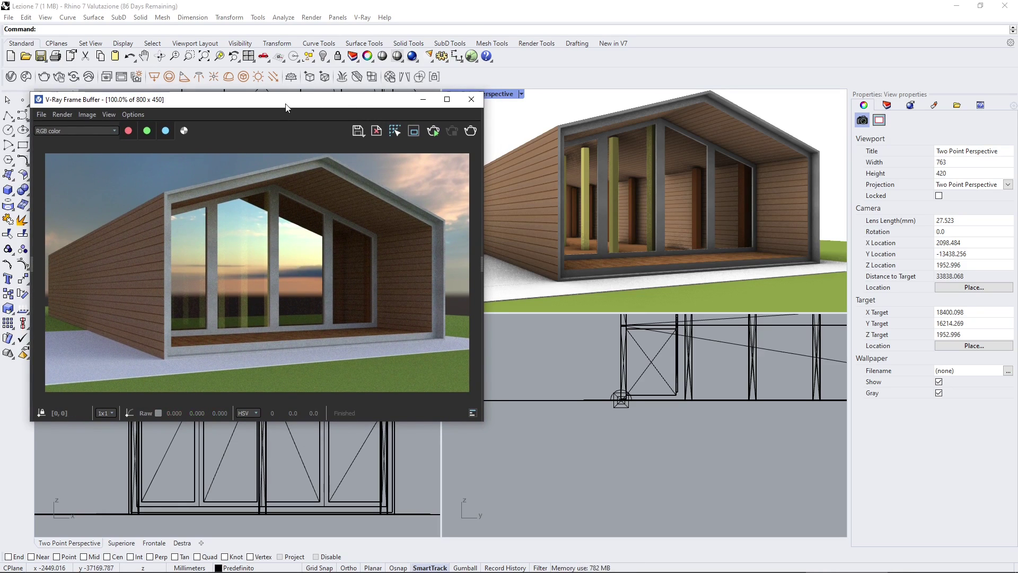
{"action": "left_click_drag", "start_coordinate": [181, 104], "coordinate": [184, 101]}
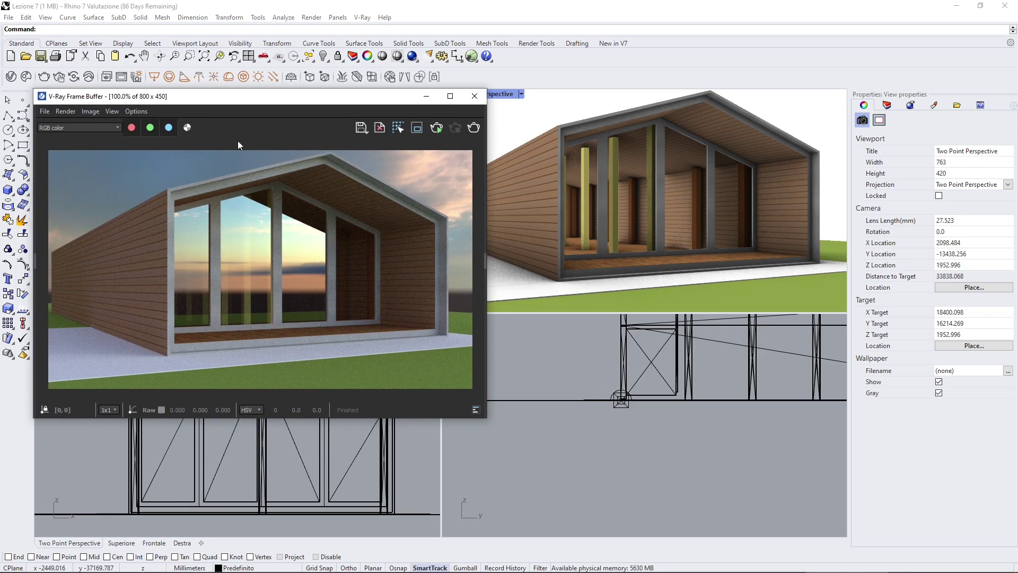
Open the V-Ray Vision real-time preview, examine its settings against the rendered image, and close it
{"action": "left_click", "coordinate": [75, 78]}
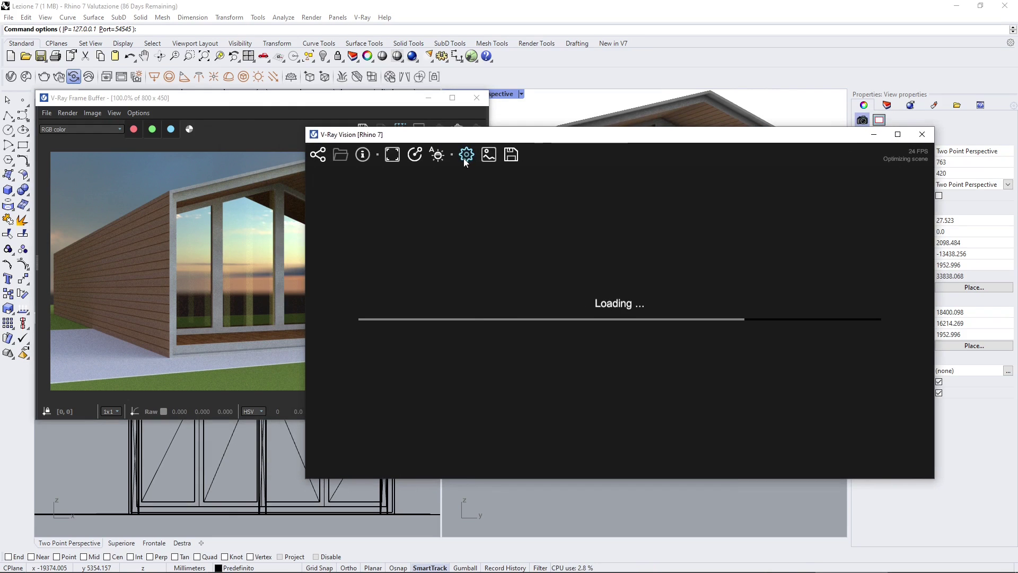
{"action": "left_click", "coordinate": [465, 158]}
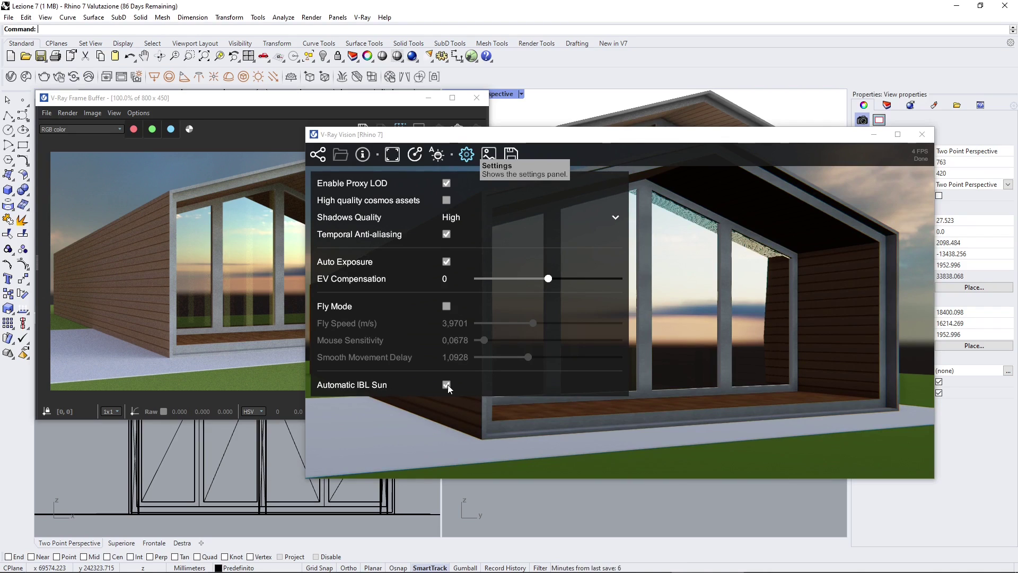
{"action": "left_click", "coordinate": [191, 301]}
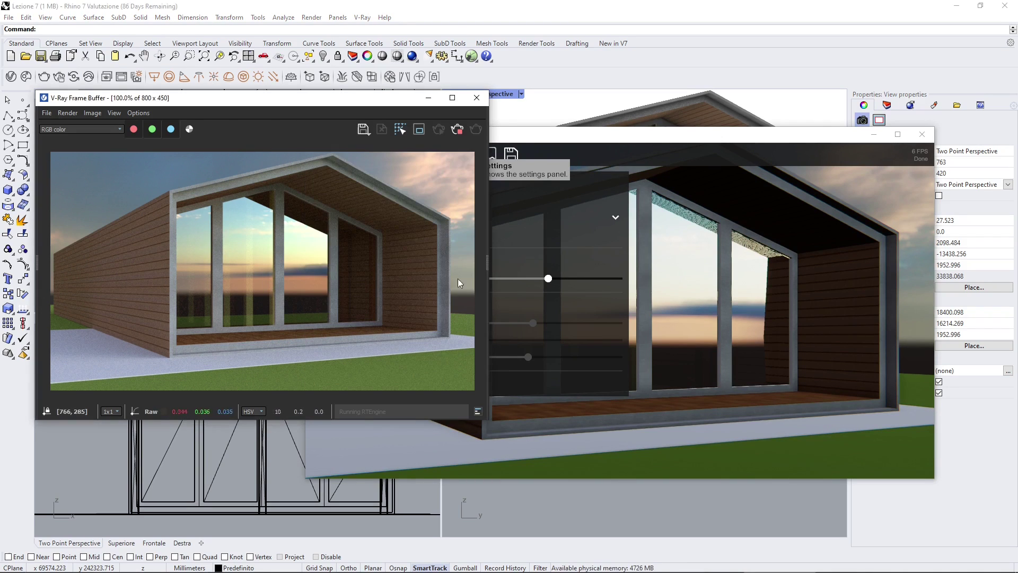
{"action": "left_click", "coordinate": [735, 331]}
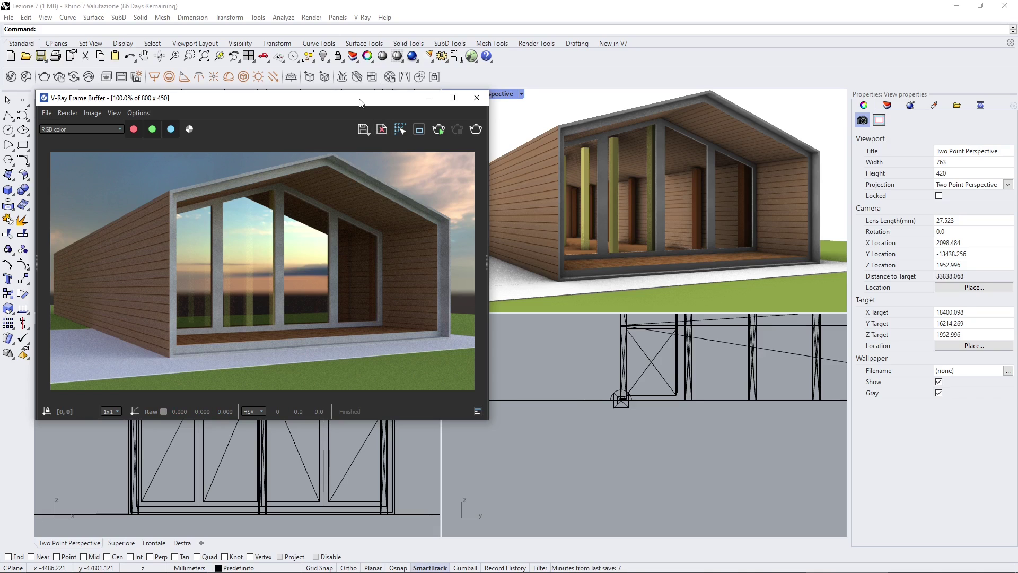
{"action": "left_click_drag", "start_coordinate": [359, 102], "coordinate": [363, 102]}
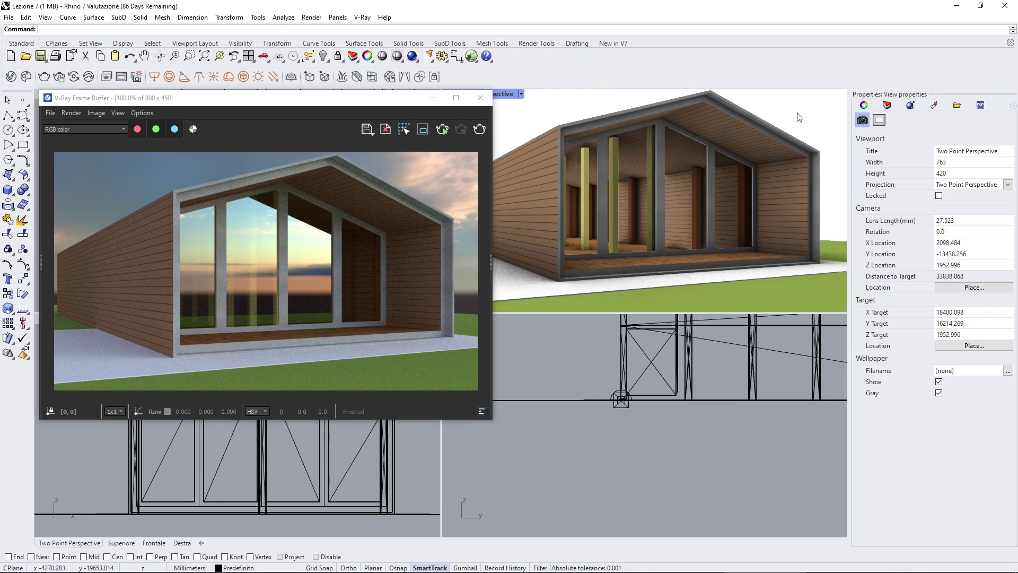
Open the rendering settings, compare the solid color and gradient backdrops in the viewport, and select Gradient
{"action": "left_click", "coordinate": [910, 108]}
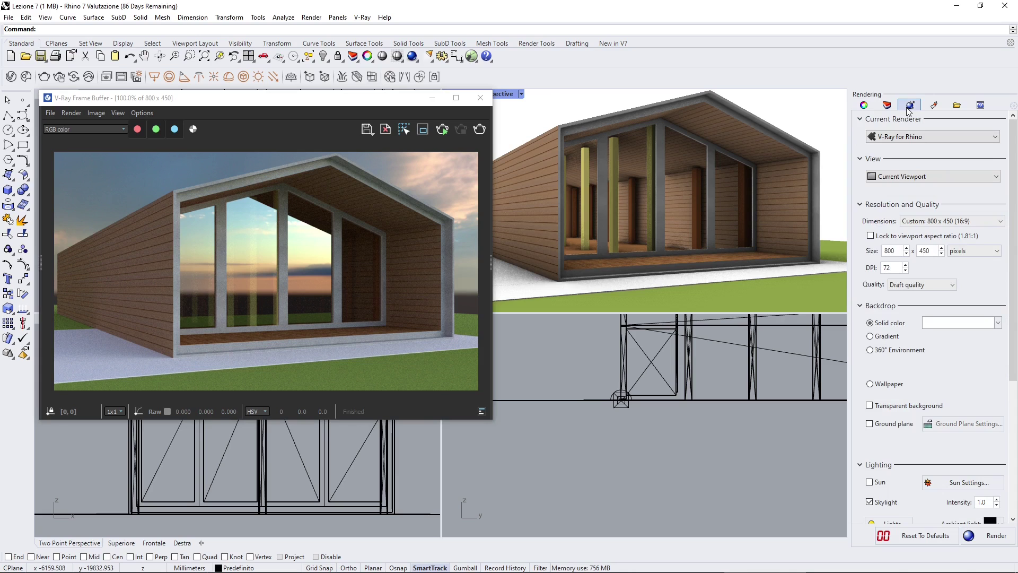
{"action": "left_click_drag", "start_coordinate": [1013, 148], "coordinate": [1017, 274]}
{"action": "left_click", "coordinate": [870, 199]}
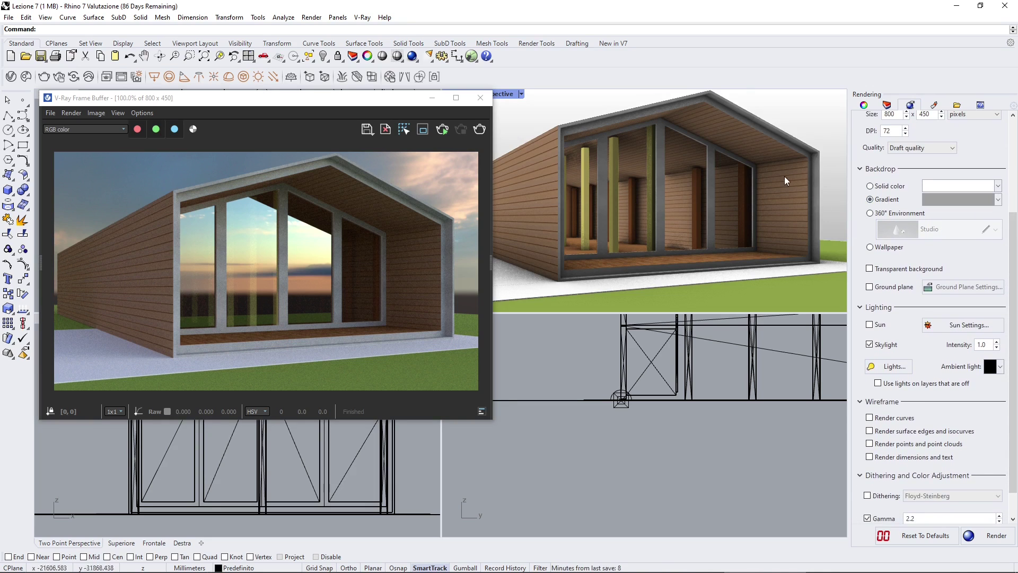
{"action": "left_click", "coordinate": [882, 186]}
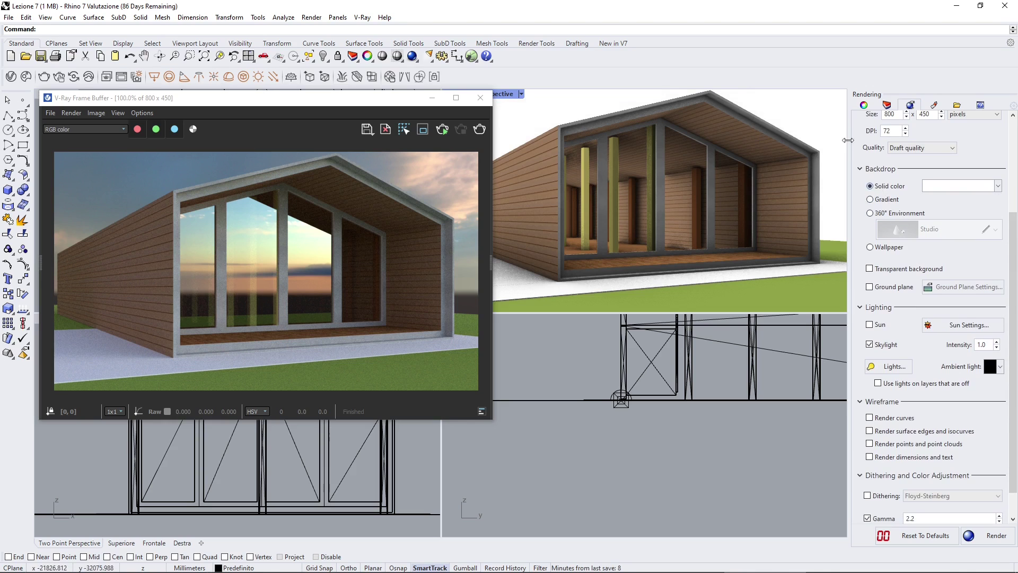
{"action": "left_click", "coordinate": [886, 200]}
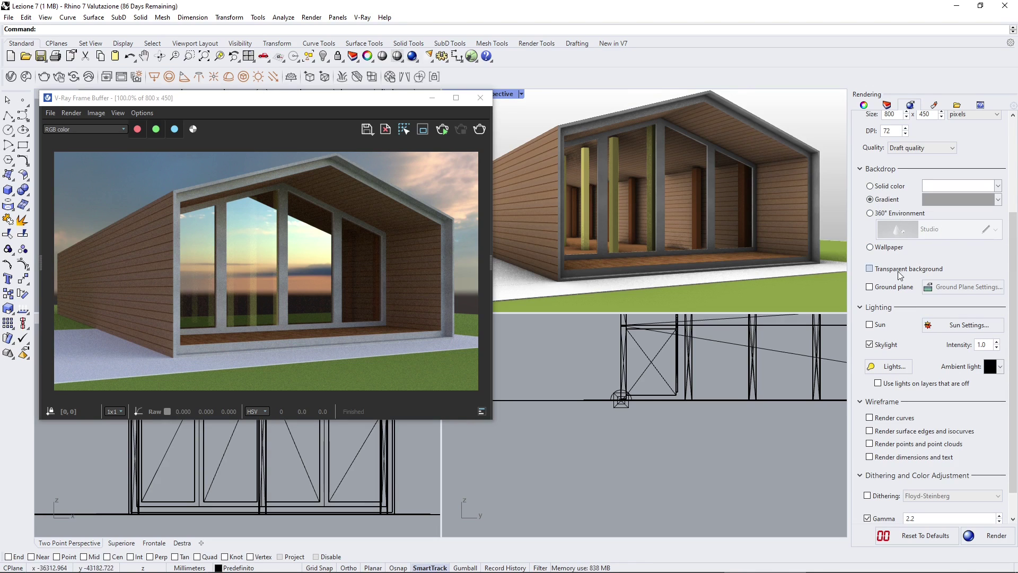
Try toggling the ground plane, leave it off, and set the viewport backdrop to 360° Environment
{"action": "left_click", "coordinate": [900, 293]}
{"action": "left_click", "coordinate": [899, 293]}
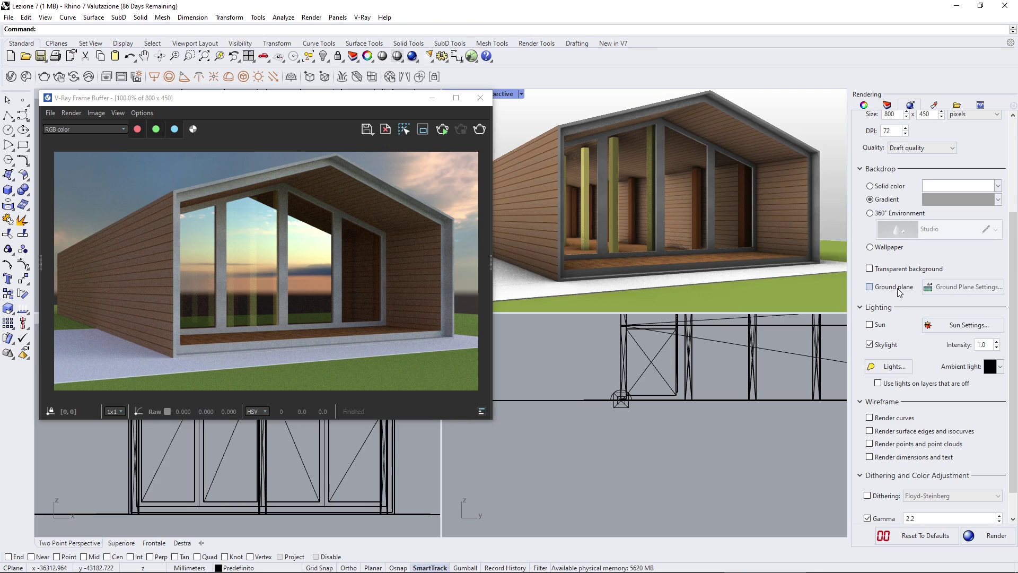
{"action": "left_click", "coordinate": [900, 293]}
{"action": "left_click", "coordinate": [869, 287]}
{"action": "left_click", "coordinate": [870, 213]}
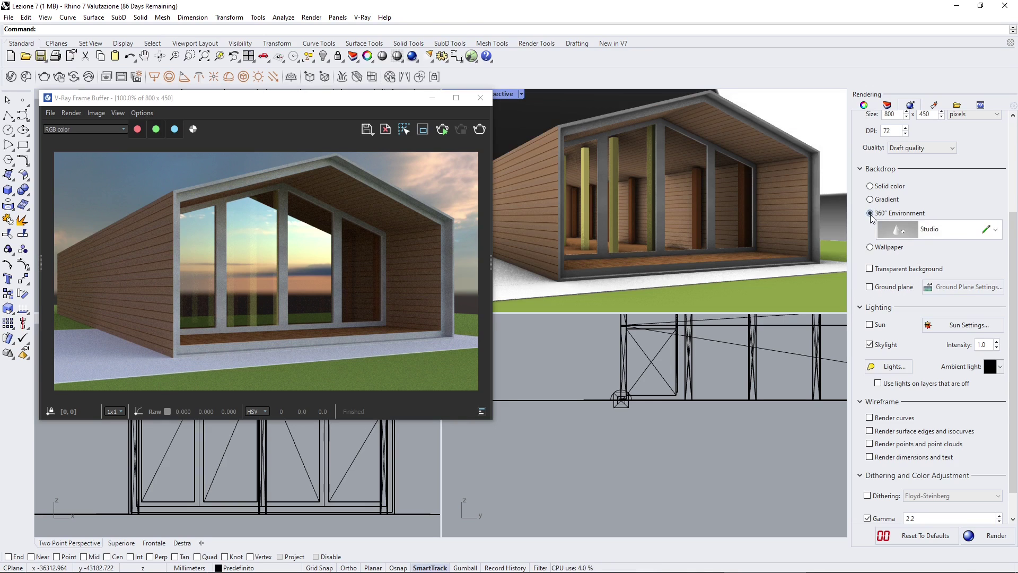
Open the Studio environment for editing and browse the available environment types, both from scratch and from existing
{"action": "left_click", "coordinate": [986, 229]}
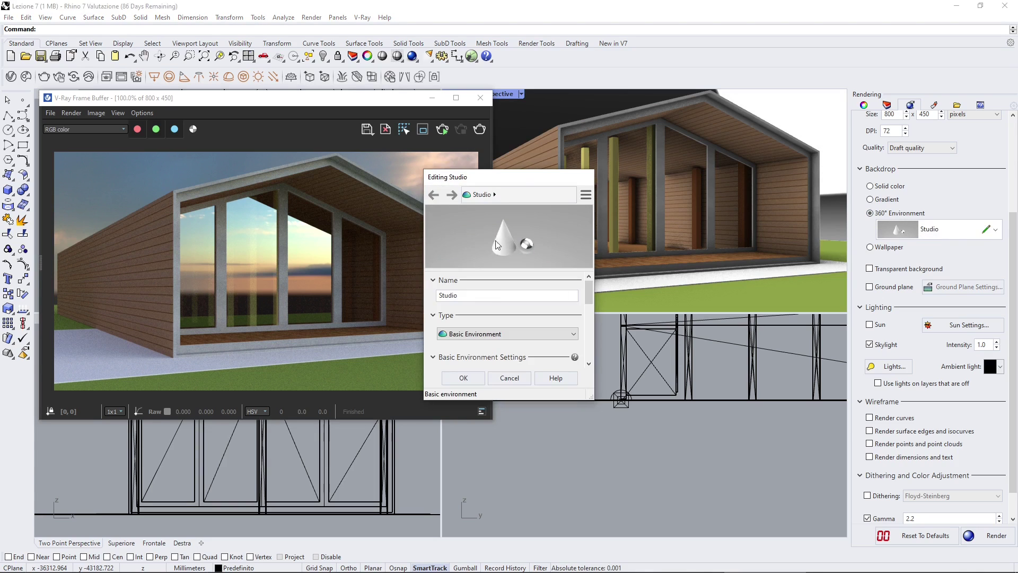
{"action": "left_click_drag", "start_coordinate": [515, 181], "coordinate": [598, 183]}
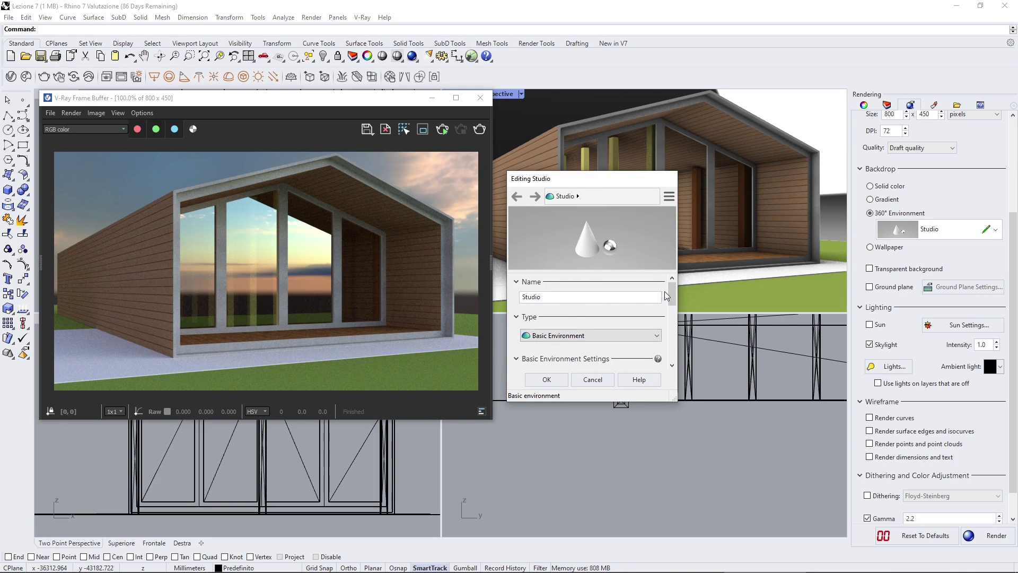
{"action": "left_click", "coordinate": [566, 300]}
{"action": "left_click", "coordinate": [548, 335]}
{"action": "left_click", "coordinate": [553, 368]}
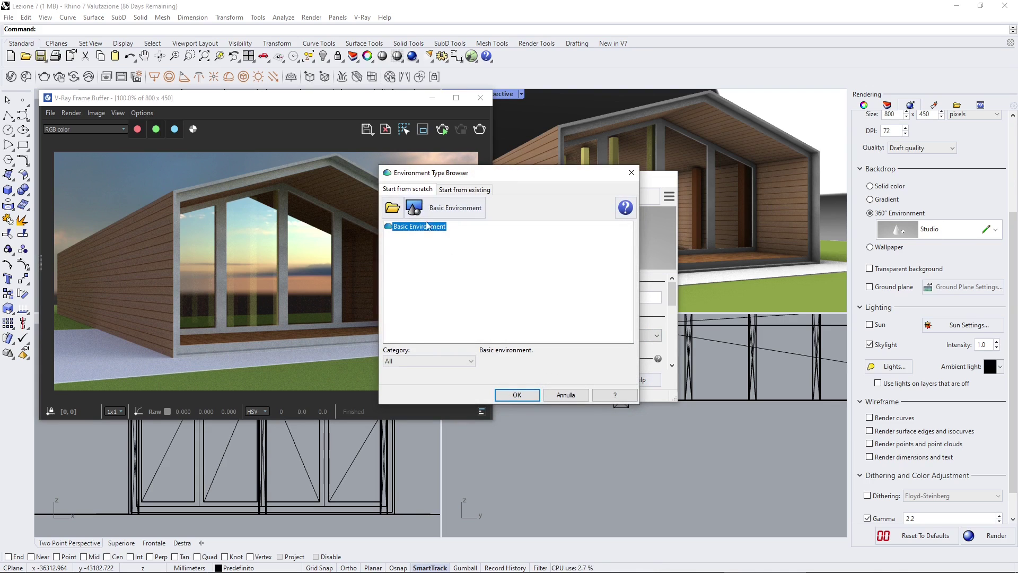
{"action": "left_click", "coordinate": [464, 189]}
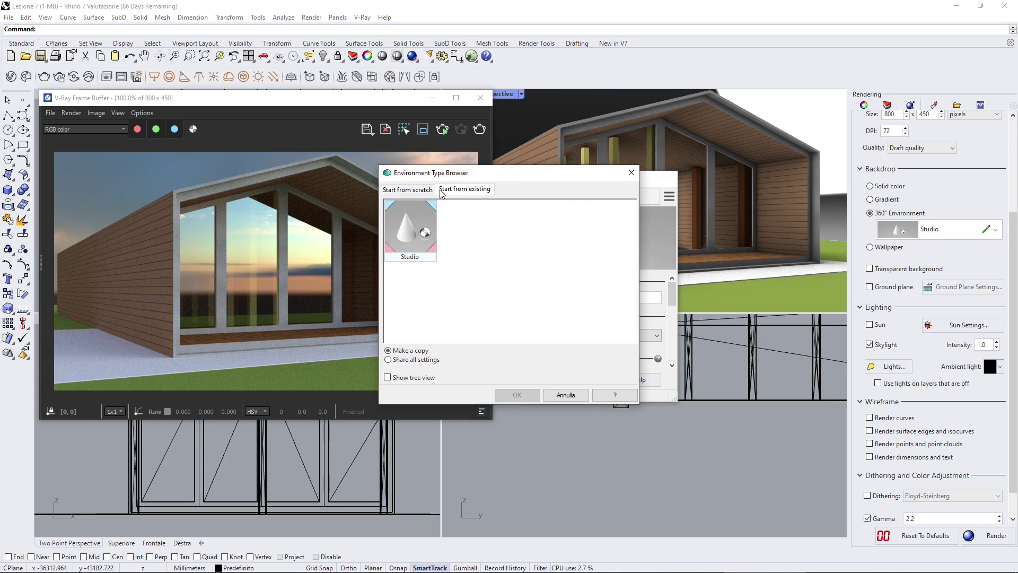
{"action": "left_click", "coordinate": [408, 189]}
Browse the saved Rhino environment files and the supported file formats for a replacement for the Studio environment
{"action": "double_click", "coordinate": [392, 226]}
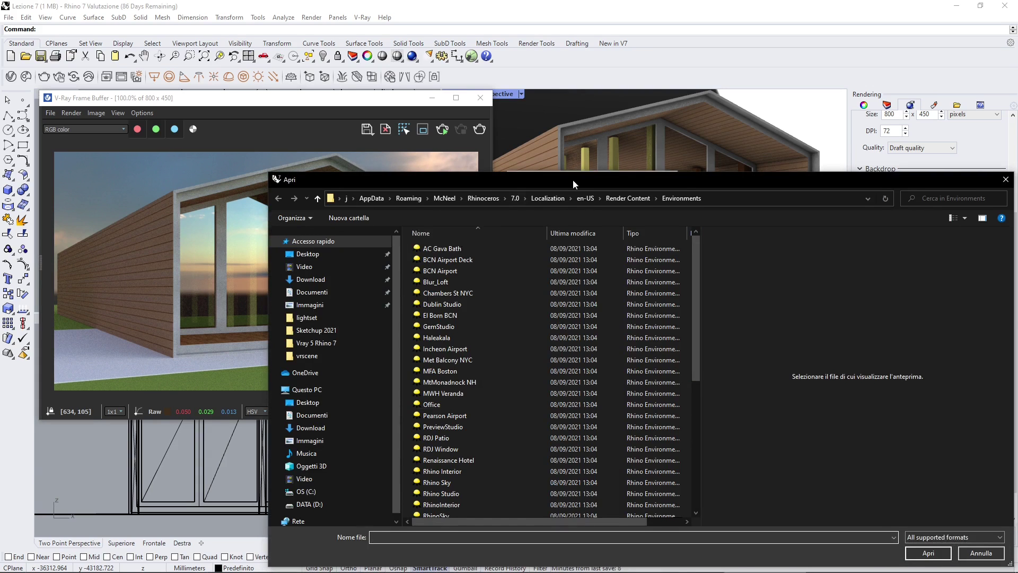
{"action": "left_click_drag", "start_coordinate": [573, 179], "coordinate": [535, 135]}
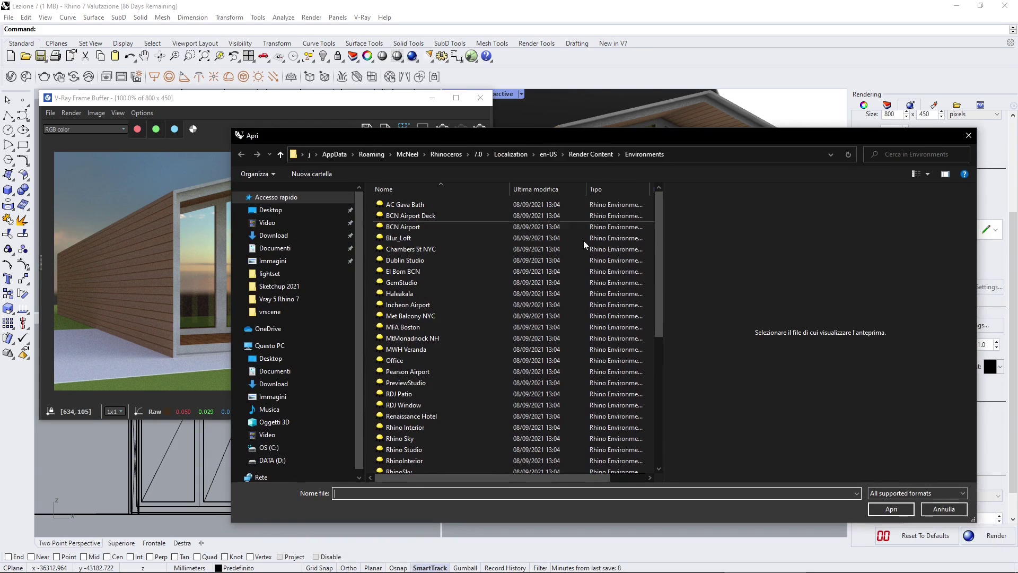
{"action": "left_click", "coordinate": [403, 226]}
{"action": "scroll", "coordinate": [412, 289], "scroll_direction": "down", "scroll_amount": 6}
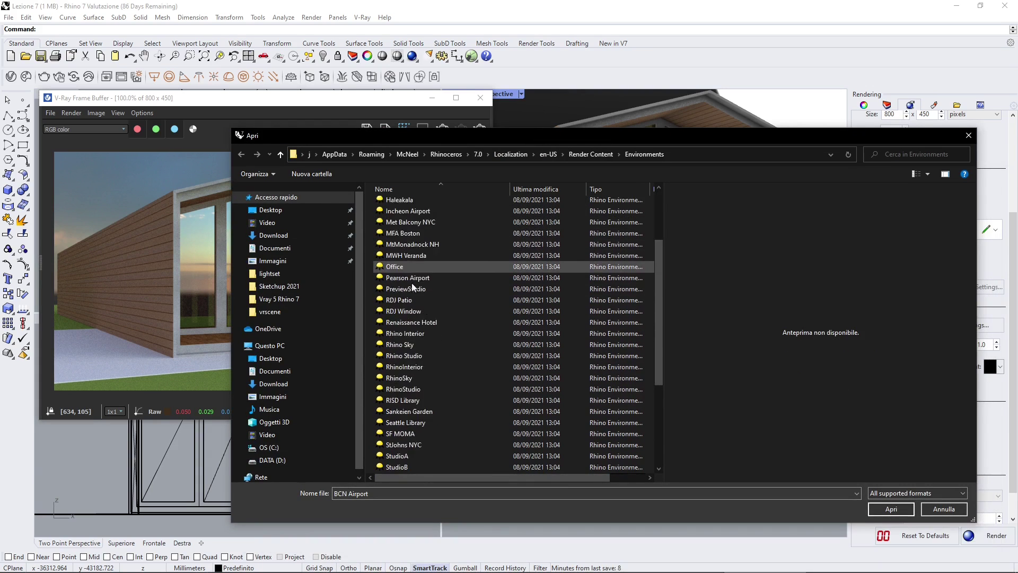
{"action": "left_click", "coordinate": [422, 366]}
{"action": "scroll", "coordinate": [430, 401], "scroll_direction": "down", "scroll_amount": 1}
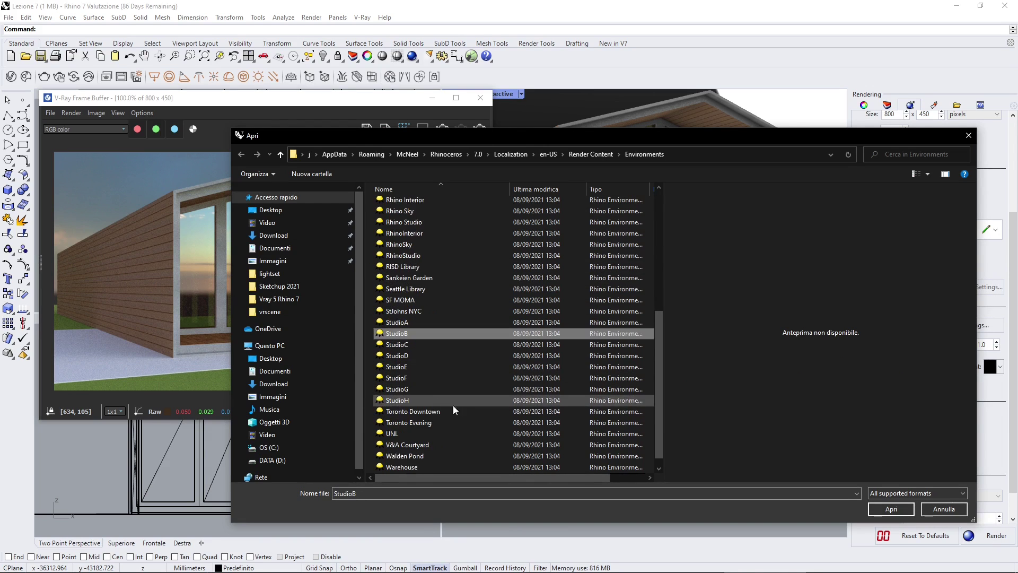
{"action": "left_click", "coordinate": [880, 493]}
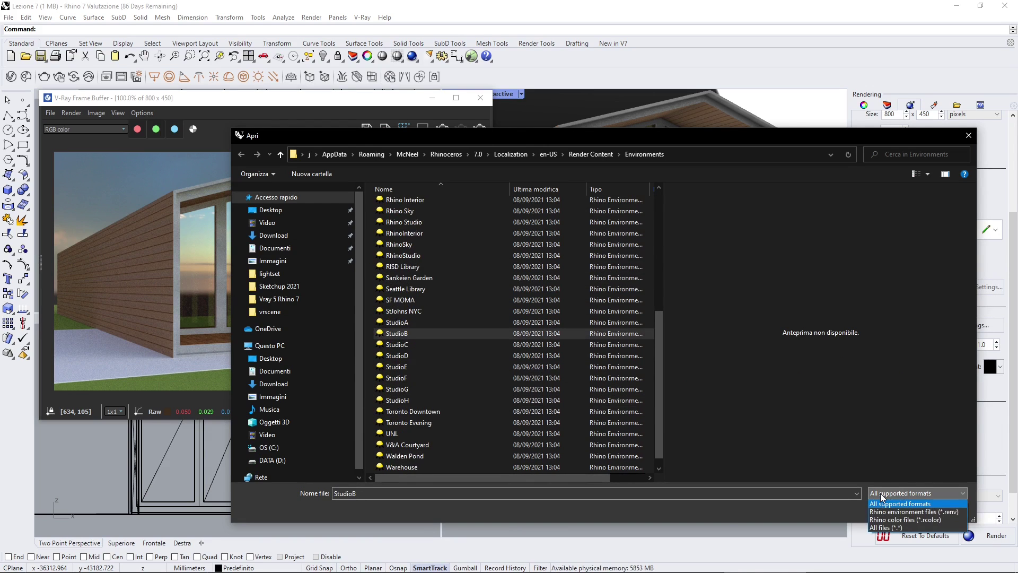
{"action": "left_click", "coordinate": [371, 340]}
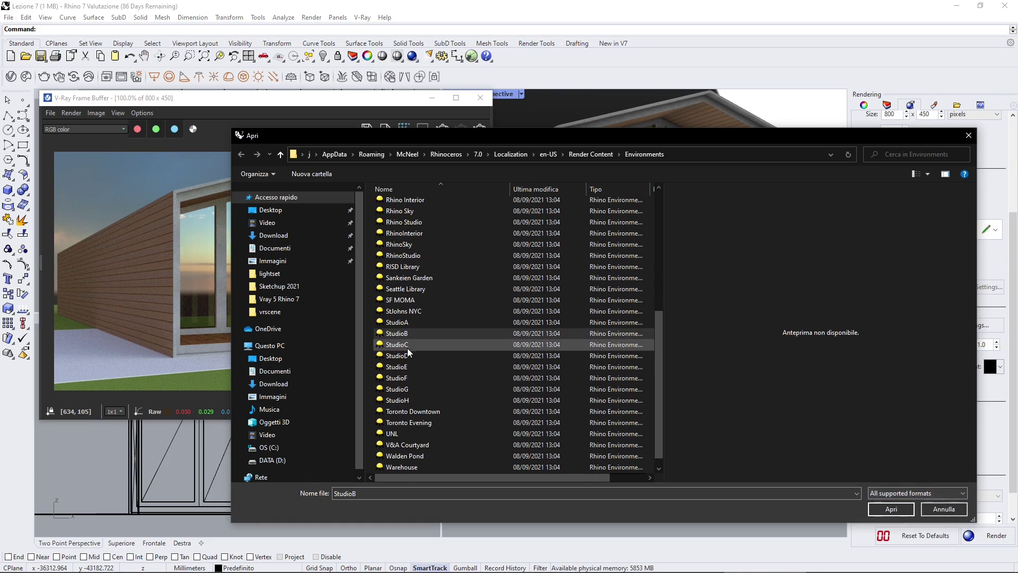
Load the RhinoInterior environment file into the Studio environment and accept the edit, leaving no objects selected in the viewport
{"action": "scroll", "coordinate": [414, 360], "scroll_direction": "down", "scroll_amount": 1}
{"action": "left_click", "coordinate": [435, 434]}
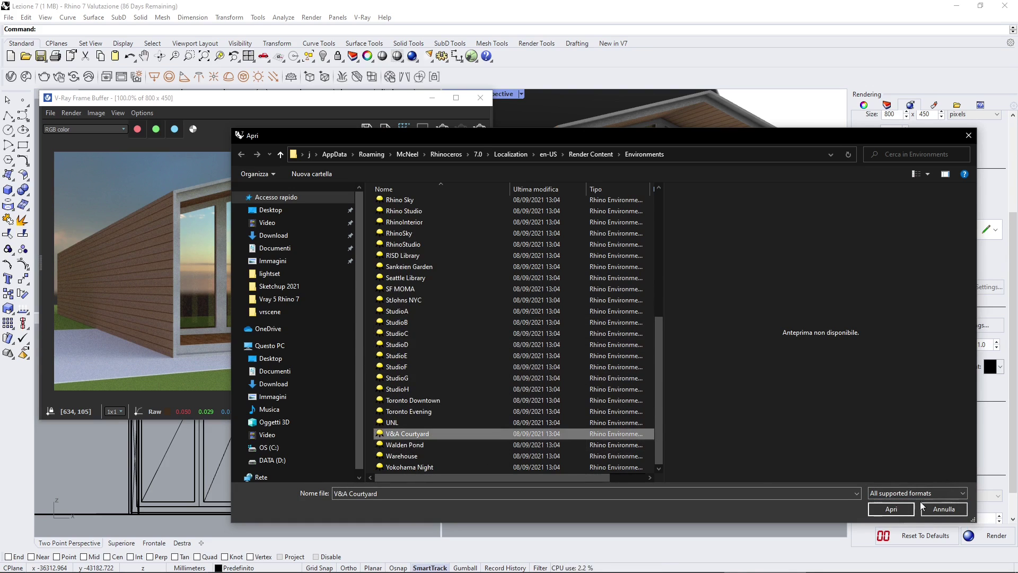
{"action": "left_click", "coordinate": [452, 312]}
{"action": "left_click", "coordinate": [408, 222]}
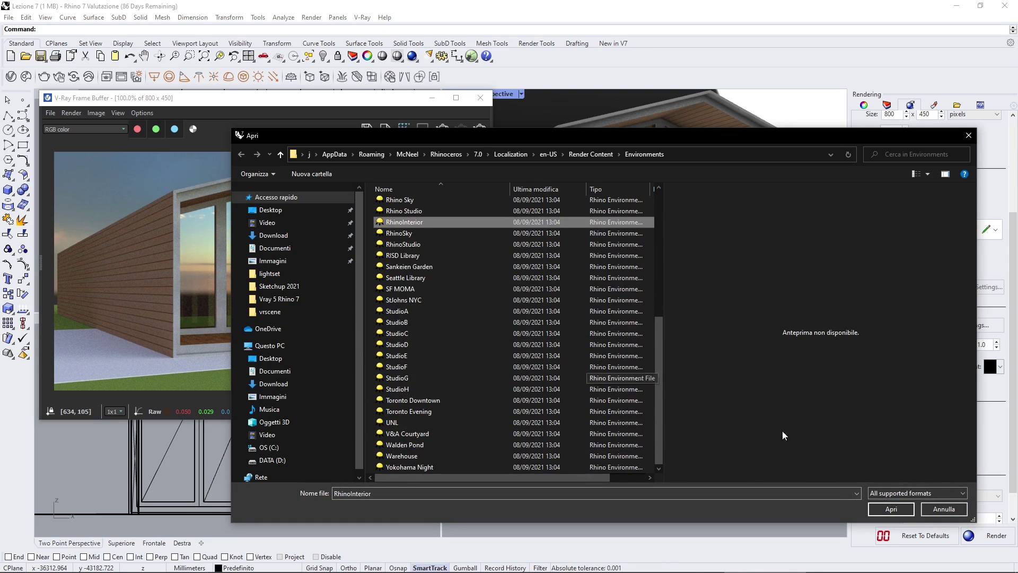
{"action": "left_click", "coordinate": [890, 508]}
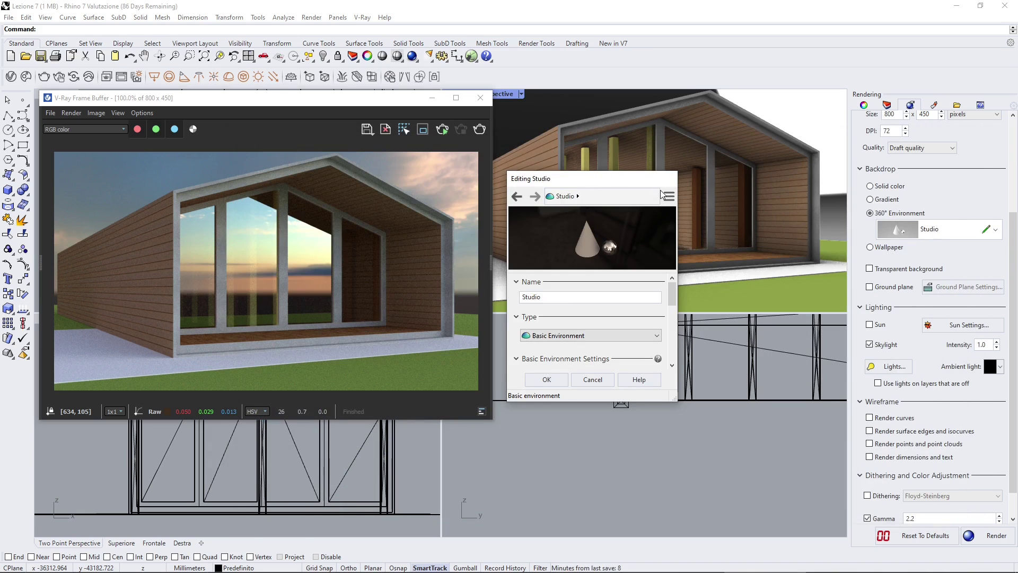
{"action": "left_click", "coordinate": [546, 379]}
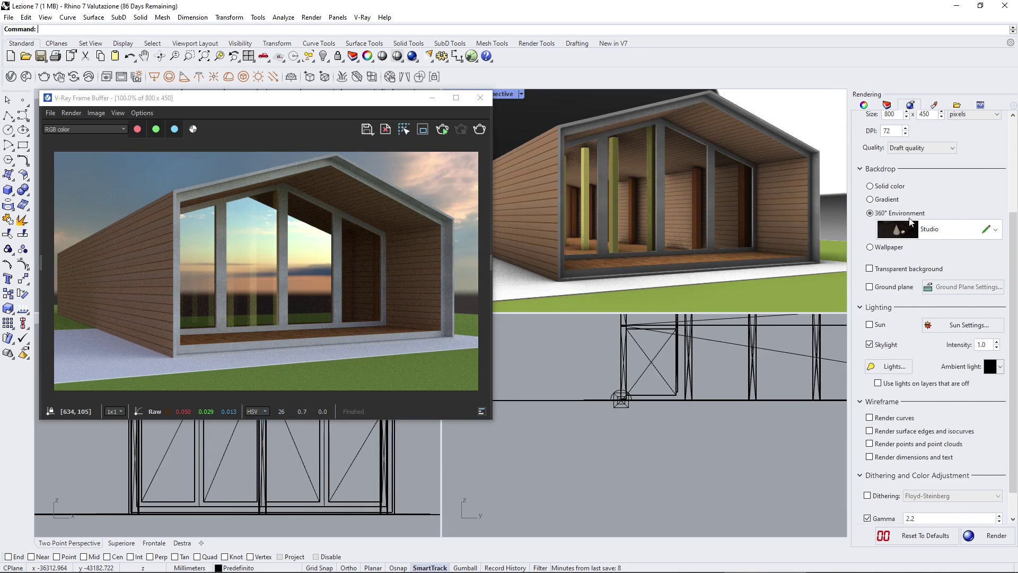
{"action": "left_click", "coordinate": [742, 214]}
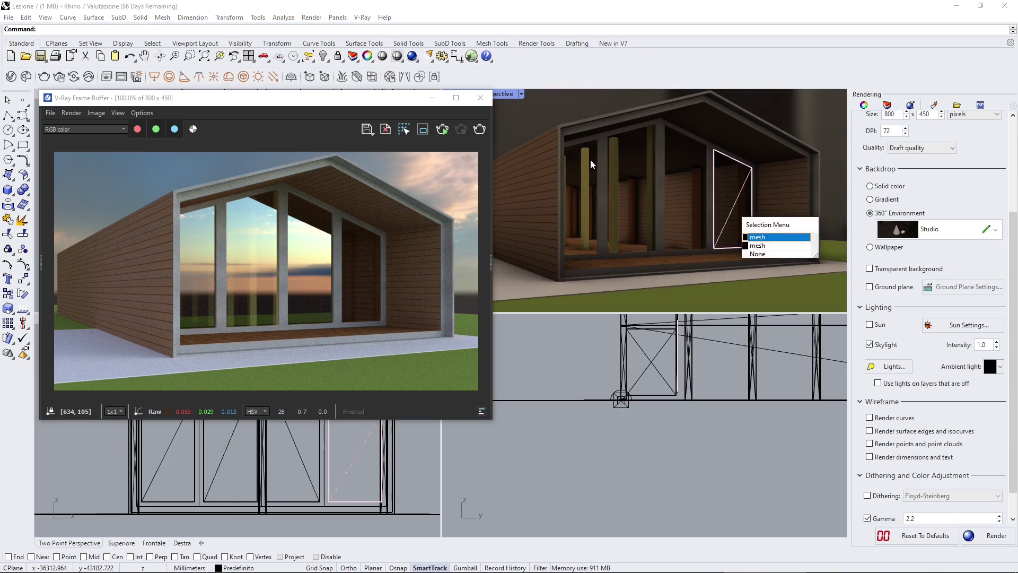
{"action": "key", "text": "Escape"}
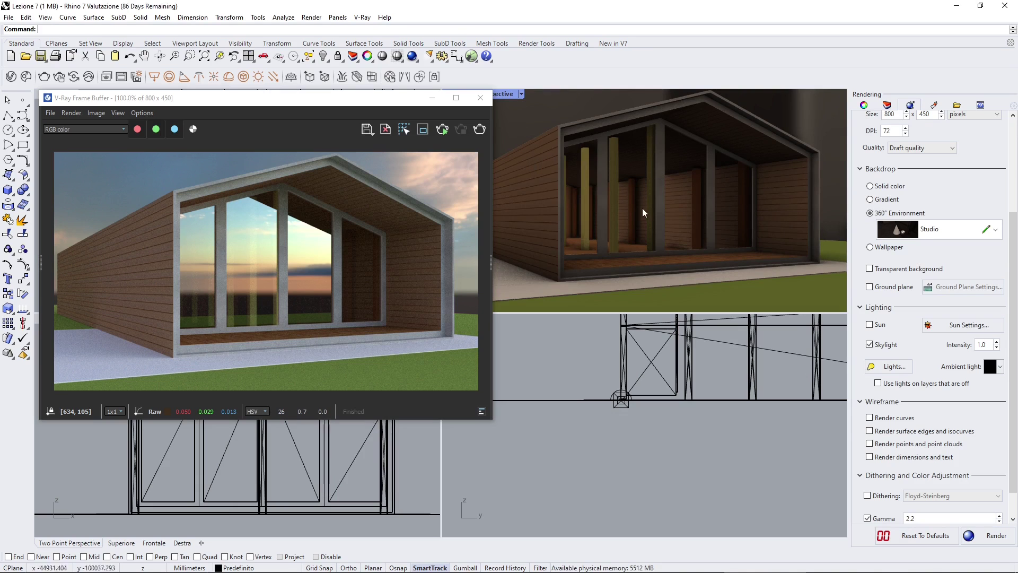
Set the backdrop to Gradient and collapse the backdrop settings
{"action": "left_click", "coordinate": [870, 199]}
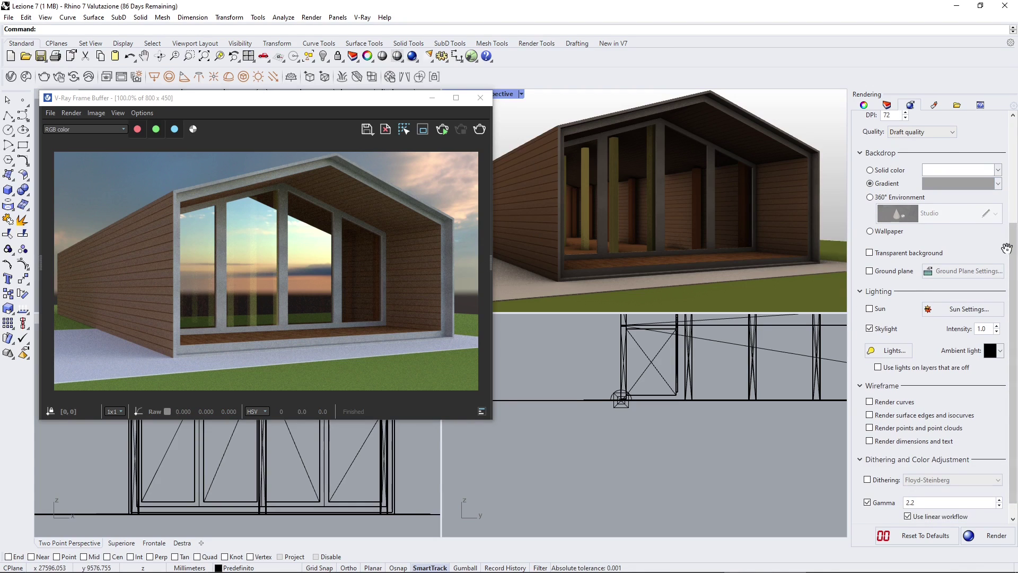
{"action": "left_click_drag", "start_coordinate": [1014, 255], "coordinate": [1013, 265]}
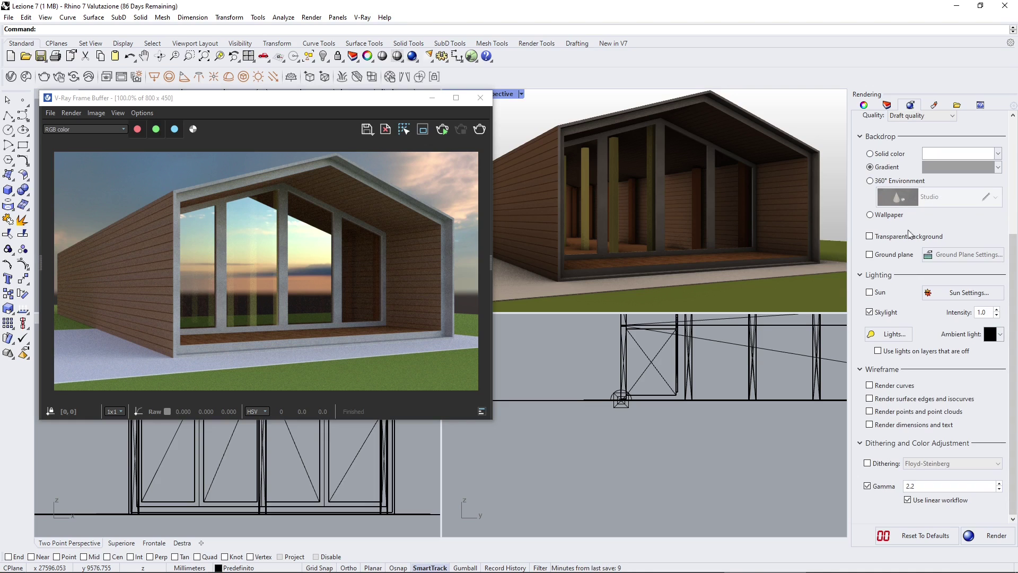
{"action": "left_click", "coordinate": [857, 140]}
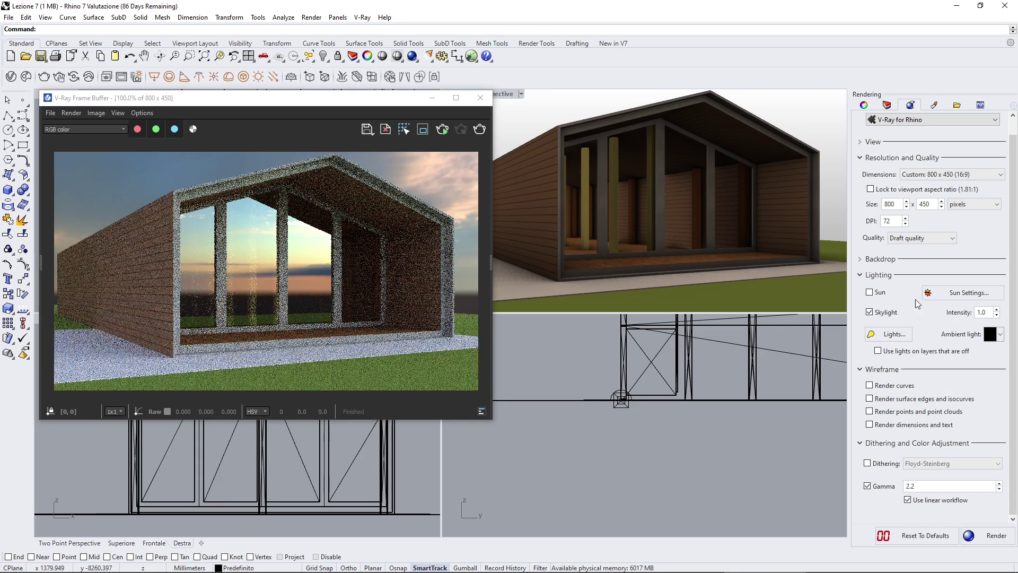
Open the sun settings, examine the available sun options, and close them without changes
{"action": "left_click", "coordinate": [953, 296]}
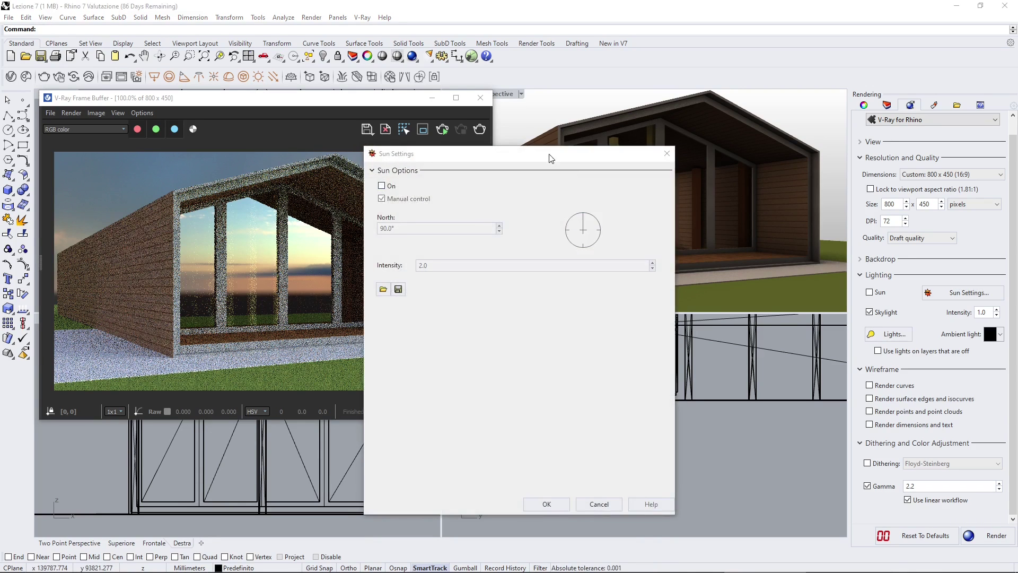
{"action": "left_click_drag", "start_coordinate": [550, 157], "coordinate": [699, 118]}
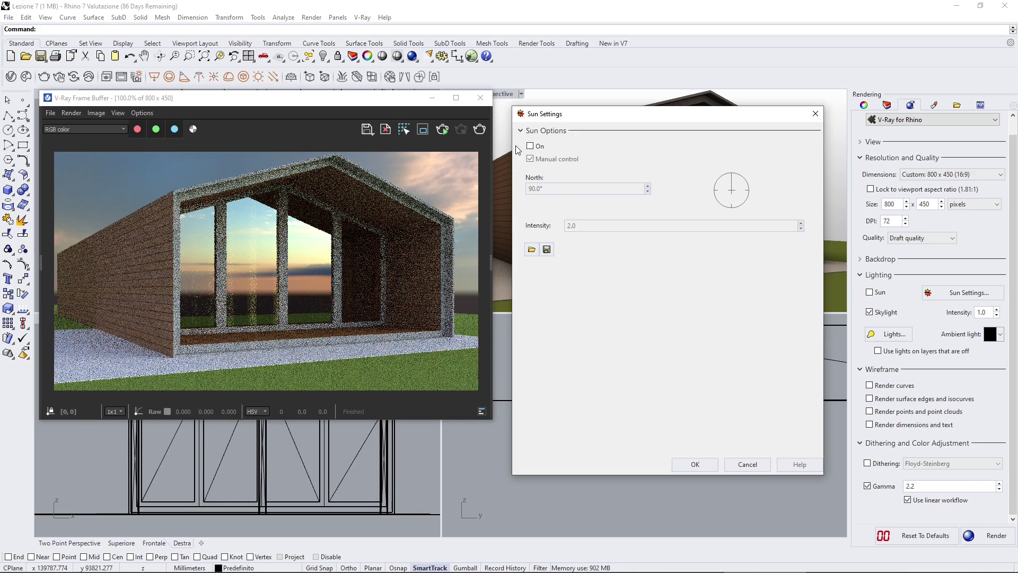
{"action": "left_click", "coordinate": [811, 117]}
Open the V-Ray Asset Editor and delete the Dome Light, LIGHT_GEN_DOME and Sun Light assets
{"action": "left_click_drag", "start_coordinate": [227, 105], "coordinate": [231, 124]}
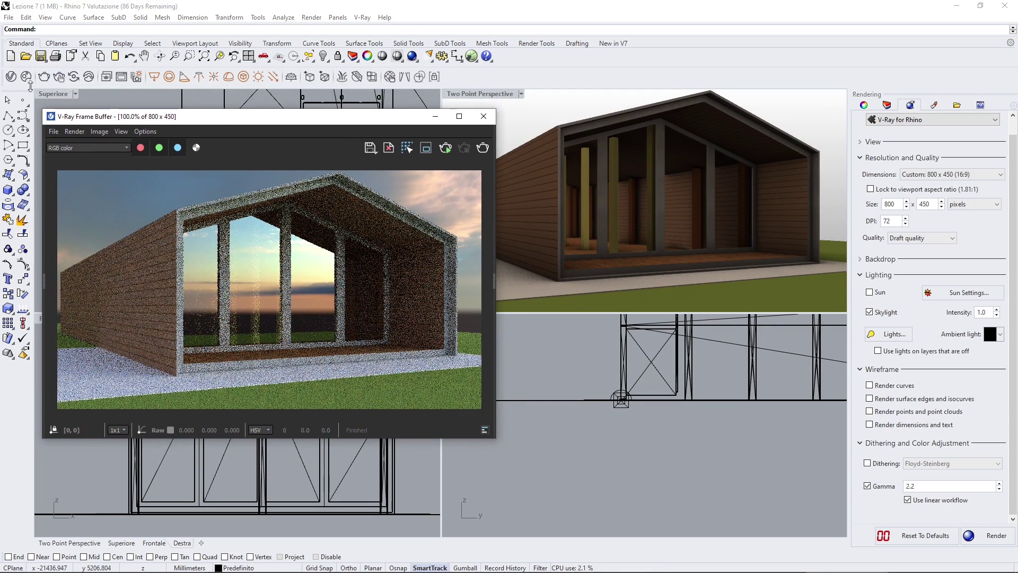
{"action": "left_click", "coordinate": [10, 77]}
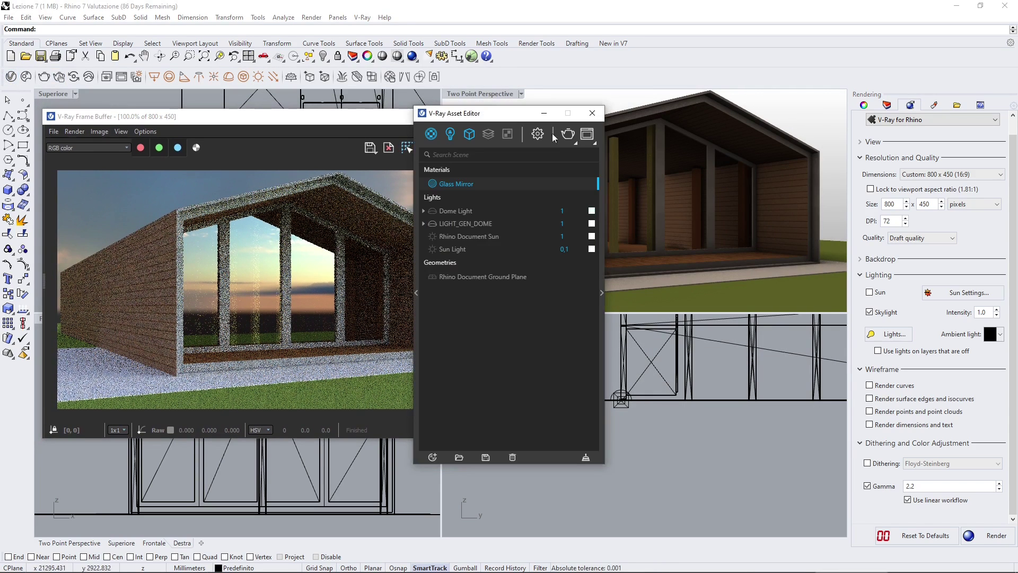
{"action": "left_click_drag", "start_coordinate": [510, 119], "coordinate": [649, 126]}
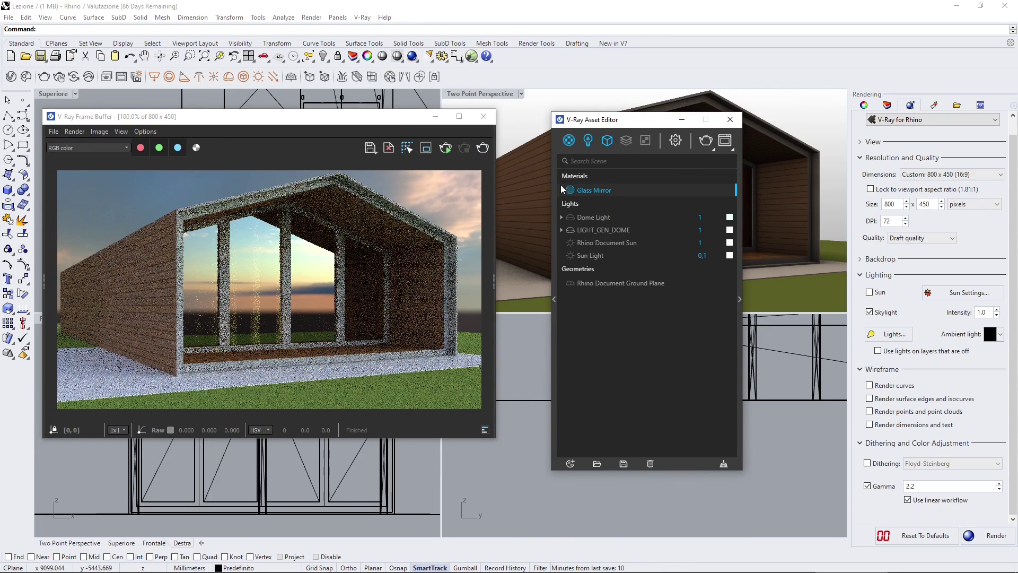
{"action": "right_click", "coordinate": [583, 219]}
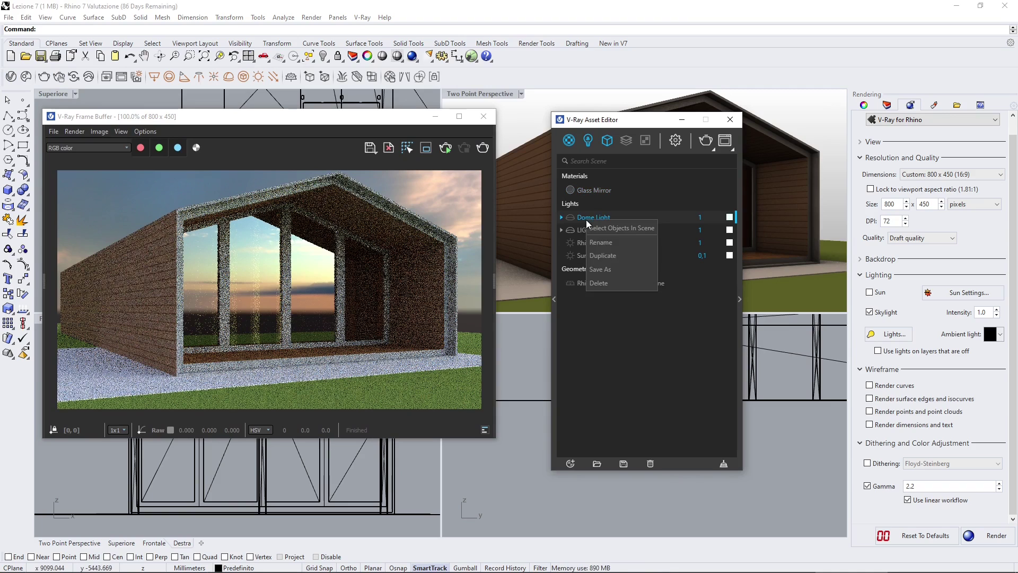
{"action": "left_click", "coordinate": [606, 286]}
{"action": "left_click", "coordinate": [554, 294]}
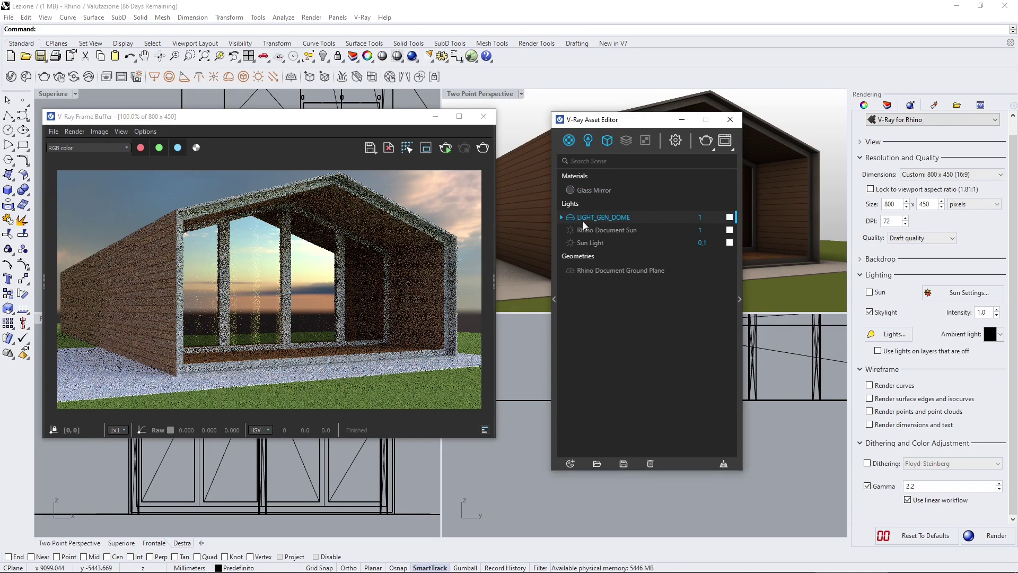
{"action": "right_click", "coordinate": [583, 223]}
{"action": "left_click", "coordinate": [596, 282]}
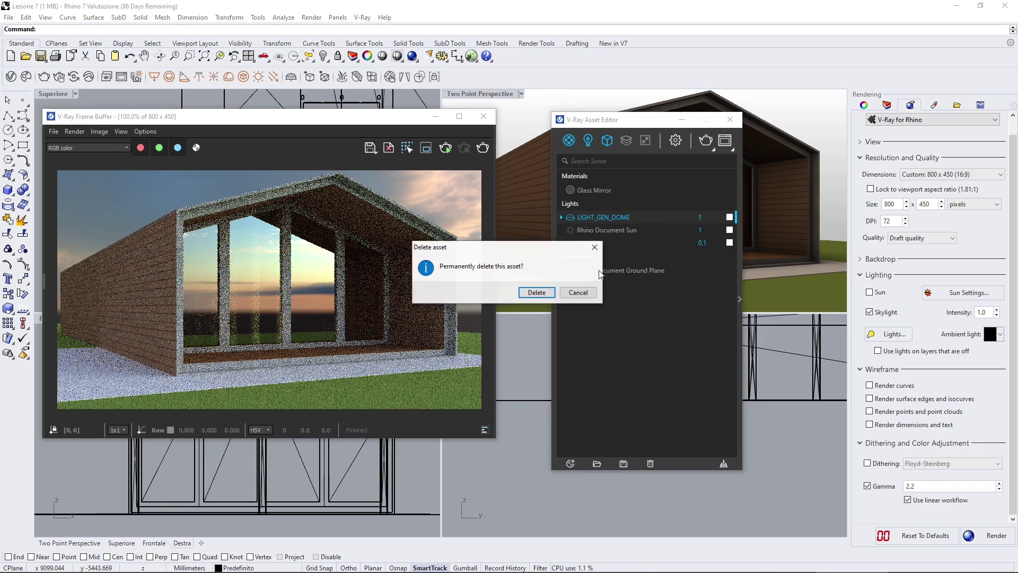
{"action": "left_click", "coordinate": [538, 293]}
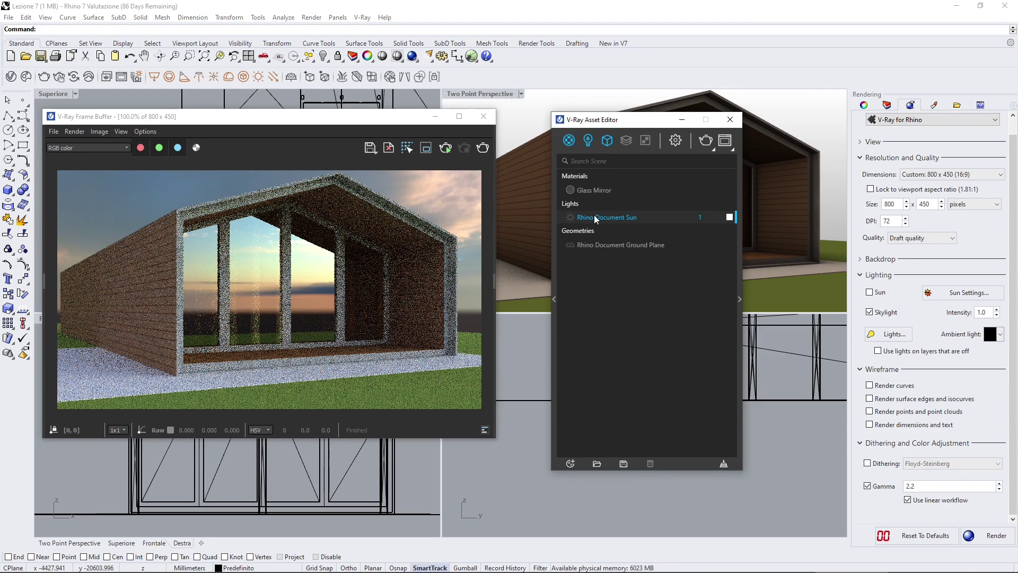
Render the scene with the V-Ray lights removed and arrange the Frame Buffer and Asset Editor windows side by side
{"action": "left_click_drag", "start_coordinate": [627, 123], "coordinate": [592, 116]}
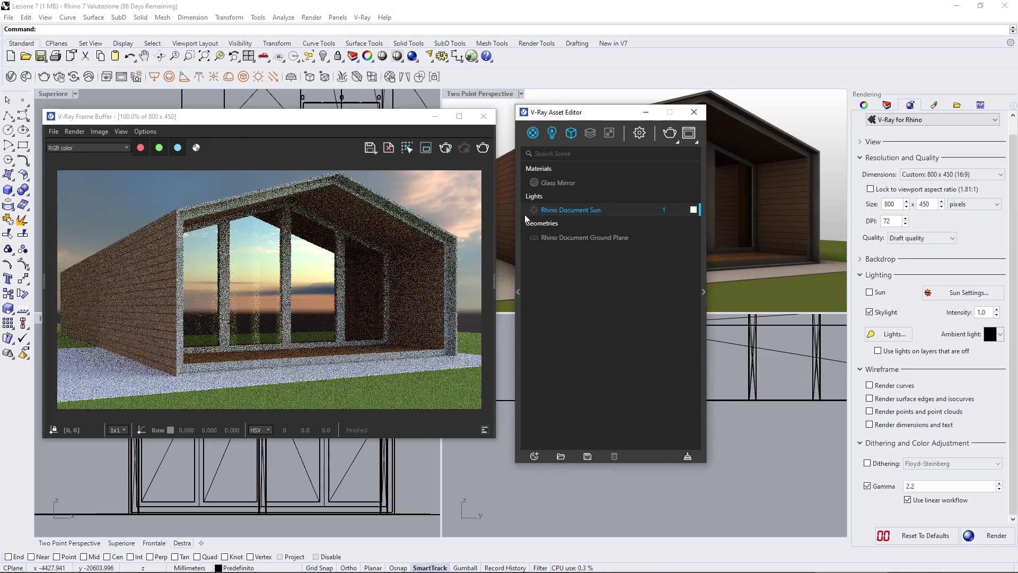
{"action": "left_click", "coordinate": [480, 151]}
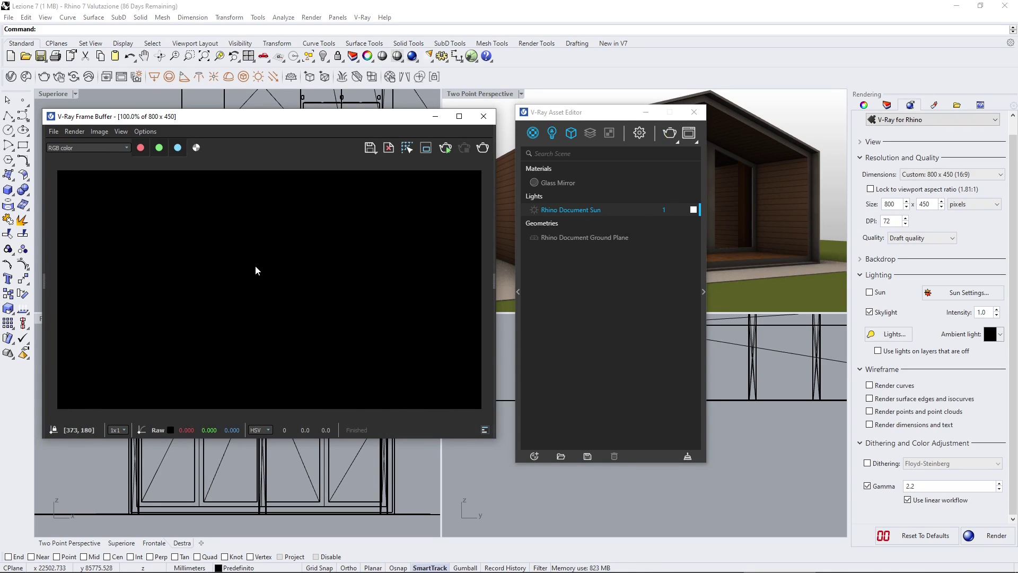
{"action": "left_click_drag", "start_coordinate": [255, 116], "coordinate": [242, 96]}
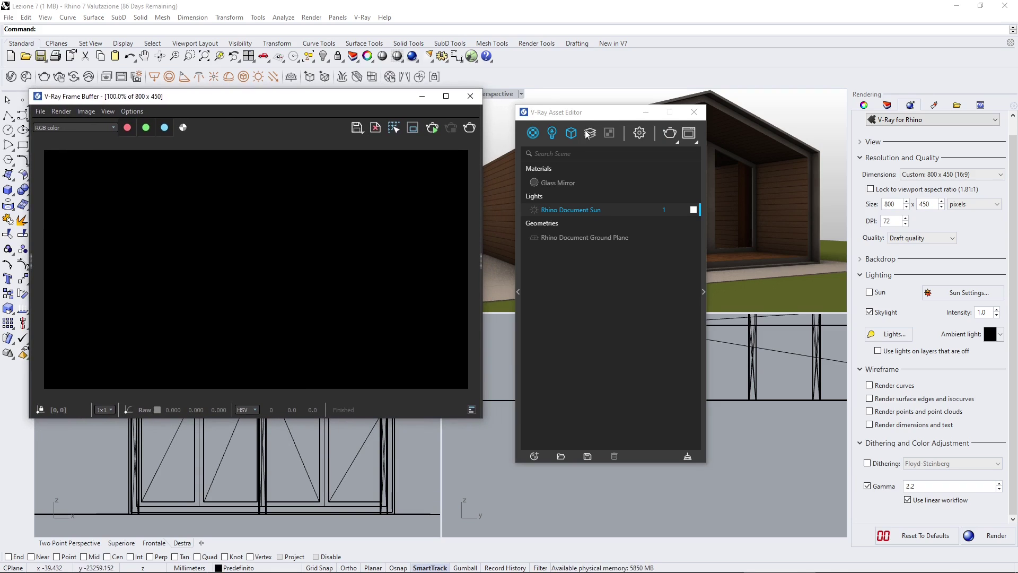
{"action": "left_click_drag", "start_coordinate": [584, 113], "coordinate": [557, 116]}
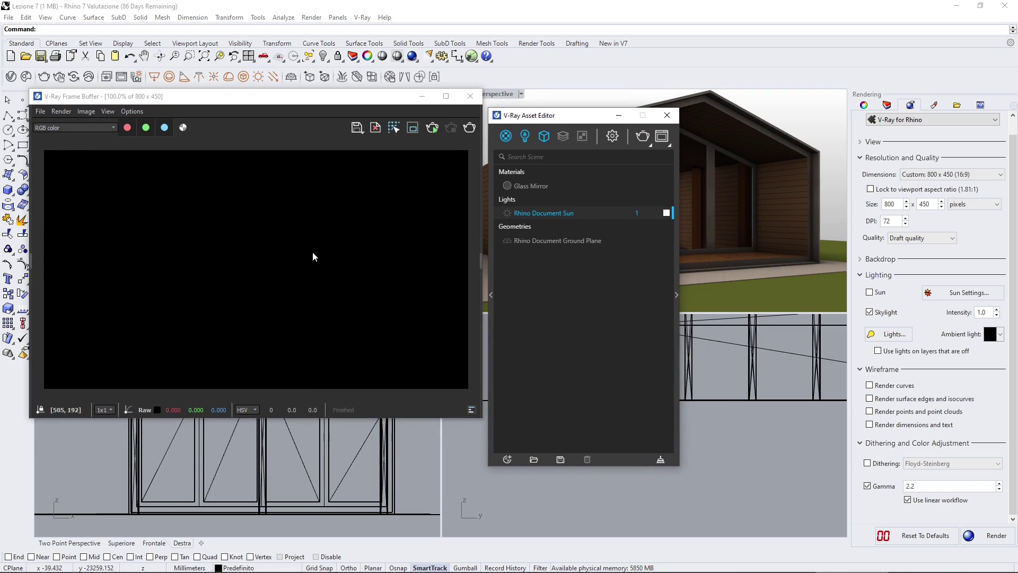
Enable the Rhino Document Sun, toggle the sun in the lighting settings to compare, and leave it on
{"action": "left_click", "coordinate": [507, 215]}
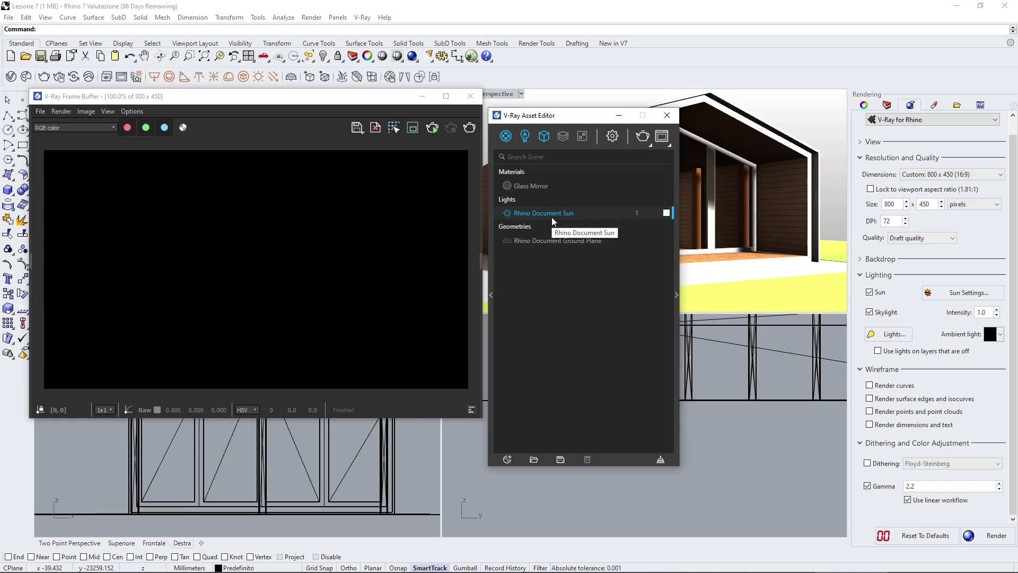
{"action": "left_click", "coordinate": [871, 293]}
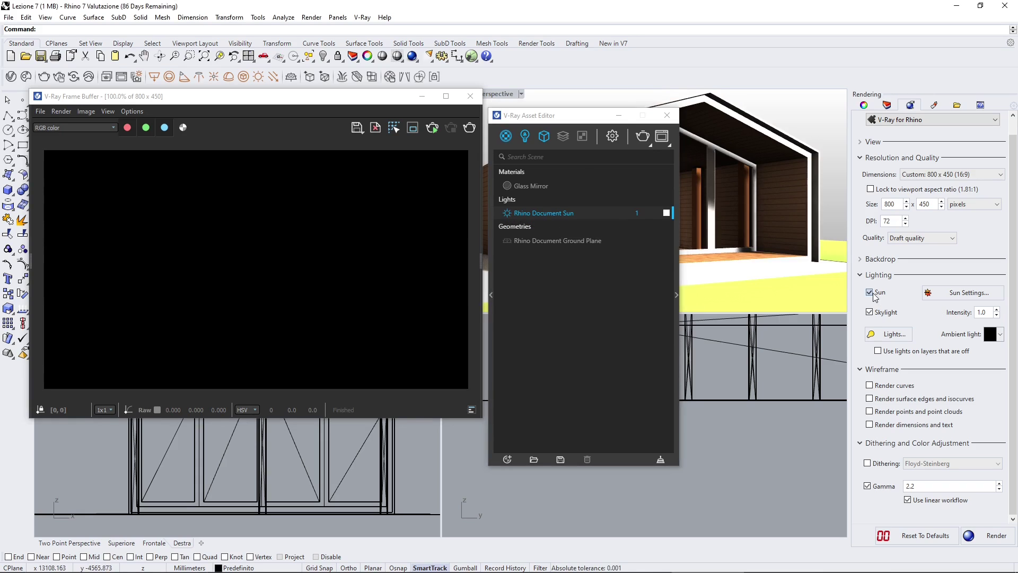
{"action": "left_click", "coordinate": [870, 292]}
{"action": "left_click", "coordinate": [870, 292]}
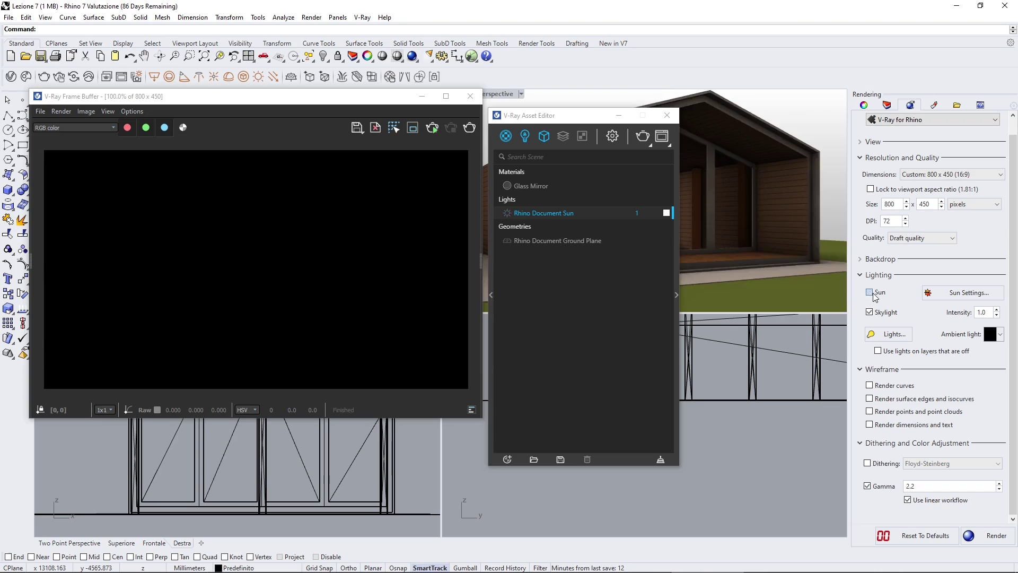
{"action": "left_click", "coordinate": [870, 292]}
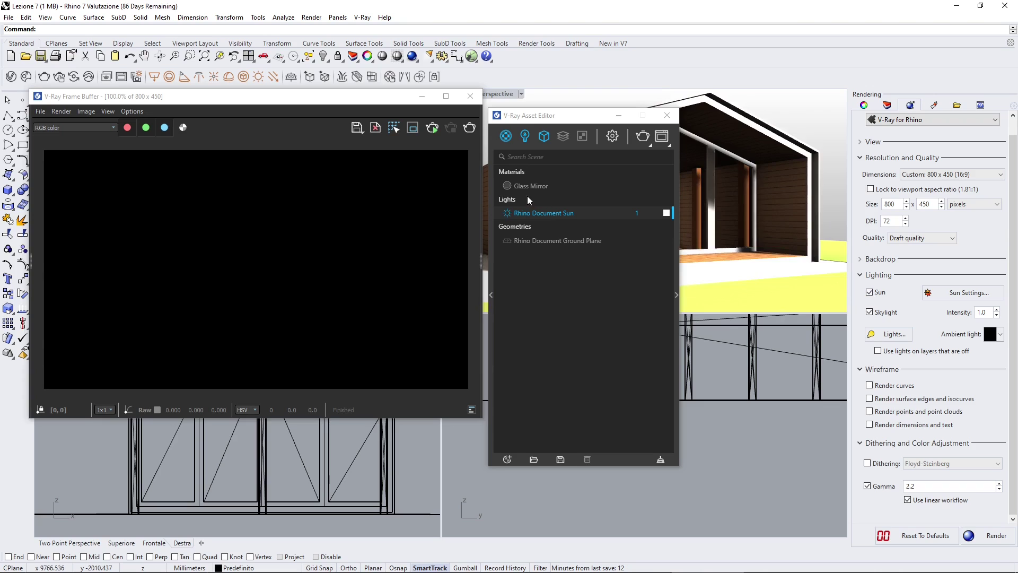
Render the two-point perspective view with only the Rhino Document Sun lighting the house
{"action": "left_click", "coordinate": [359, 203]}
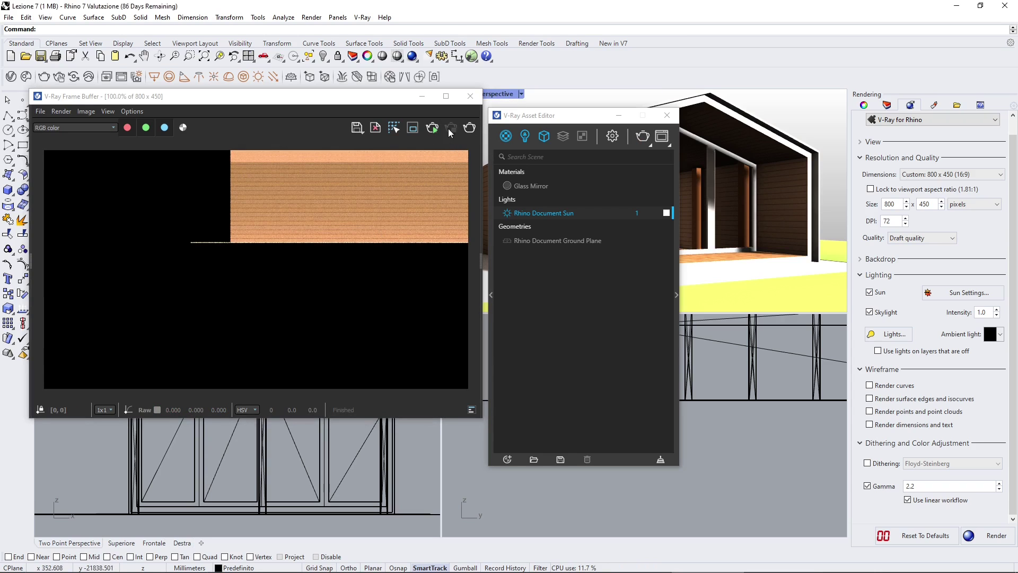
{"action": "left_click", "coordinate": [462, 129]}
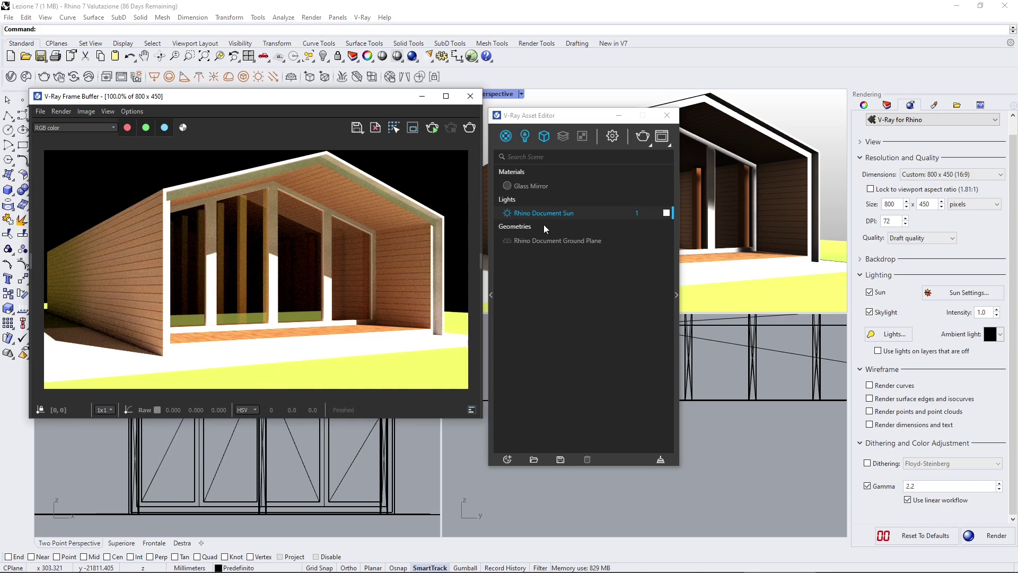
{"action": "left_click_drag", "start_coordinate": [572, 114], "coordinate": [583, 123]}
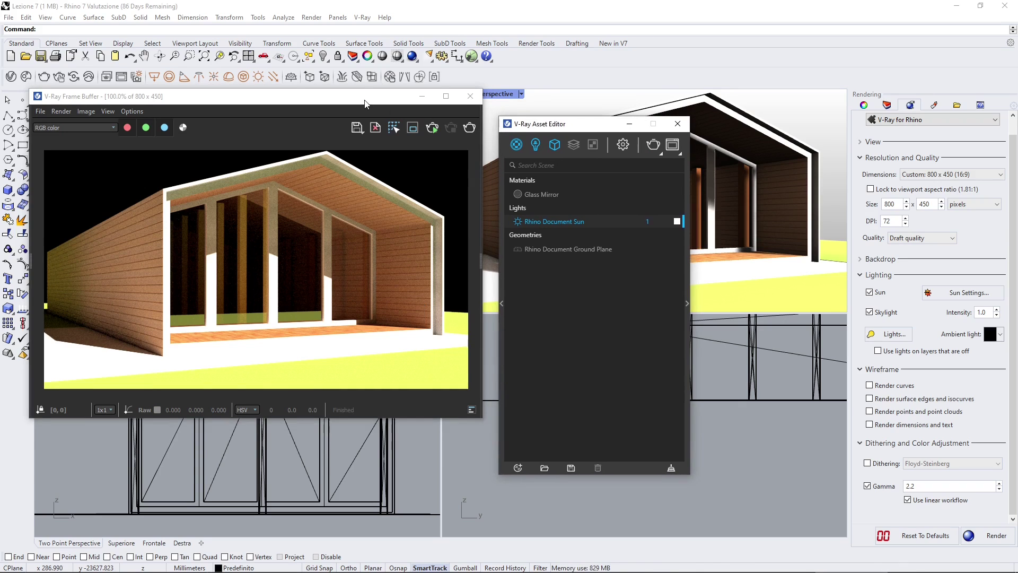
Rearrange the V-Ray Frame Buffer and Asset Editor windows so that both sit side by side without overlapping
{"action": "left_click_drag", "start_coordinate": [365, 103], "coordinate": [366, 116]}
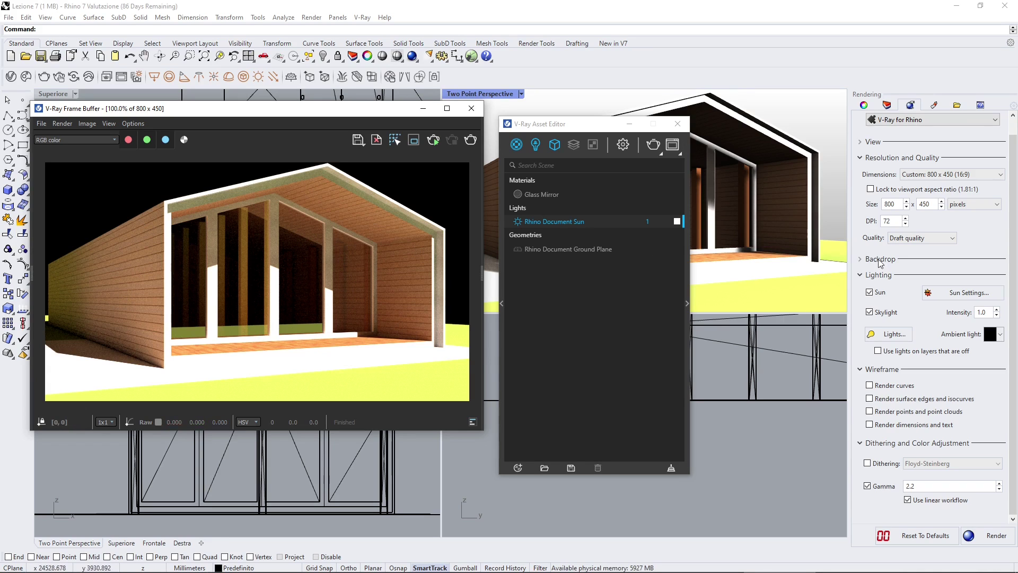
{"action": "left_click", "coordinate": [569, 319]}
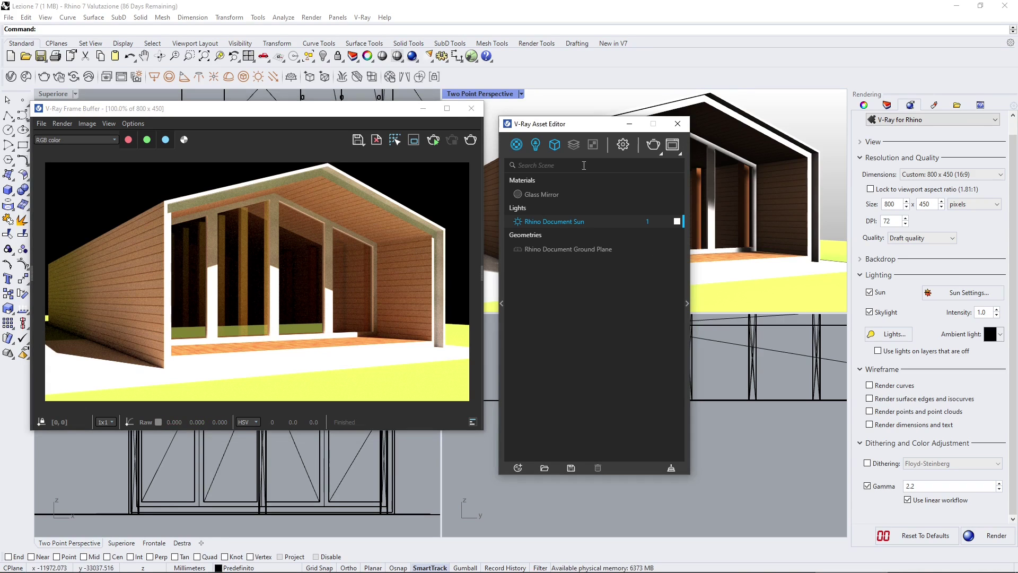
{"action": "left_click_drag", "start_coordinate": [517, 144], "coordinate": [578, 139]}
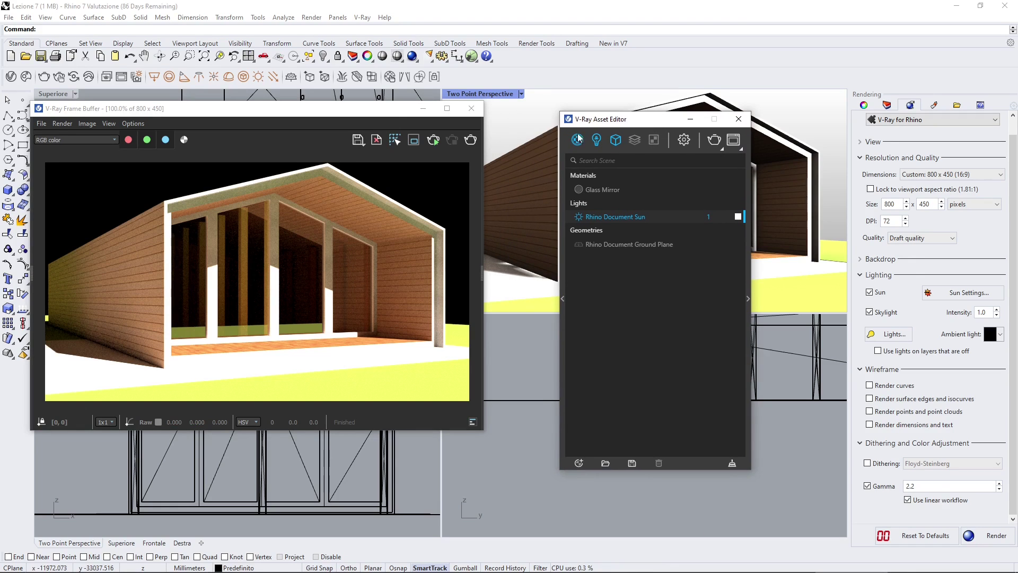
{"action": "left_click_drag", "start_coordinate": [395, 113], "coordinate": [428, 177]}
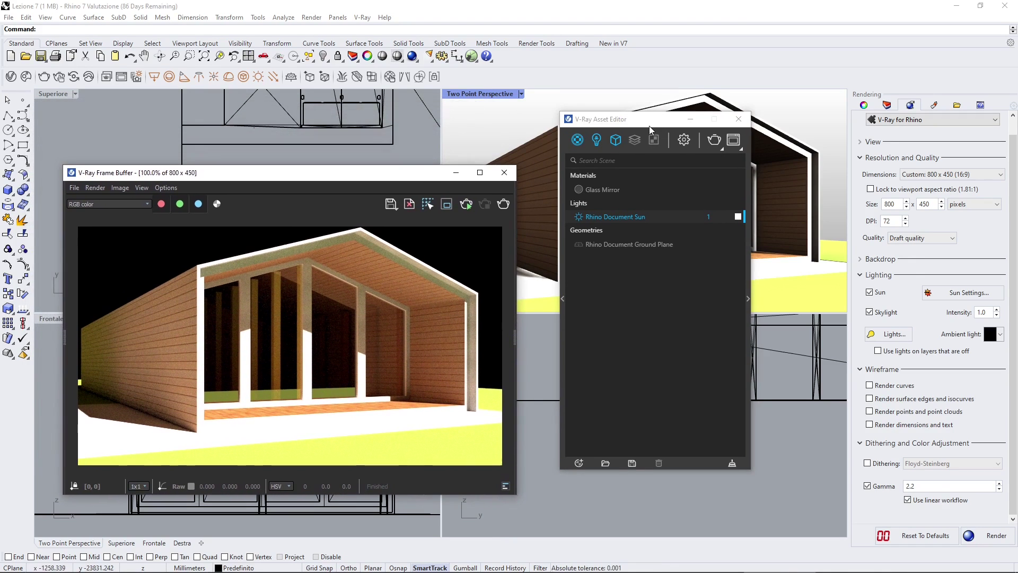
{"action": "left_click_drag", "start_coordinate": [650, 126], "coordinate": [675, 147]}
{"action": "mouse_move", "coordinate": [411, 176]}
{"action": "left_mouse_down"}
{"action": "mouse_move", "coordinate": [399, 179]}
{"action": "mouse_move", "coordinate": [402, 167]}
{"action": "left_mouse_up"}
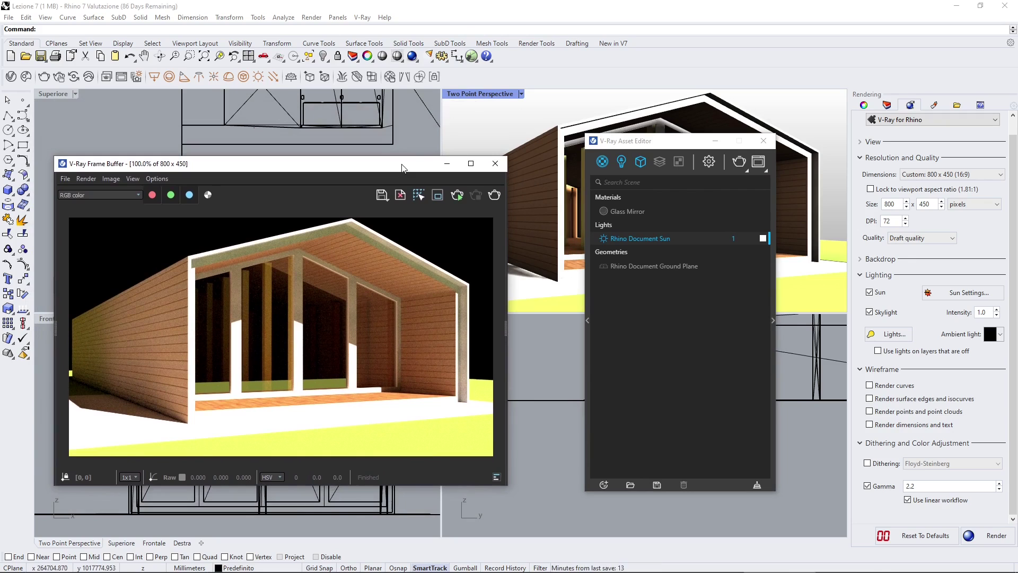
Expand the parameters of the Rhino Document Sun in the Asset Editor and reposition the widened window
{"action": "left_click", "coordinate": [716, 244]}
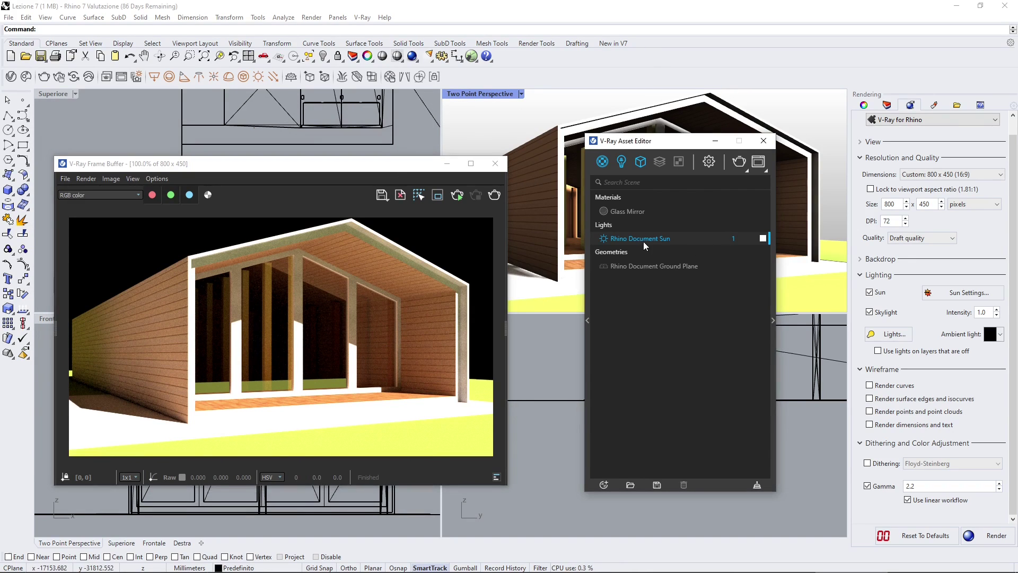
{"action": "left_click", "coordinate": [772, 320]}
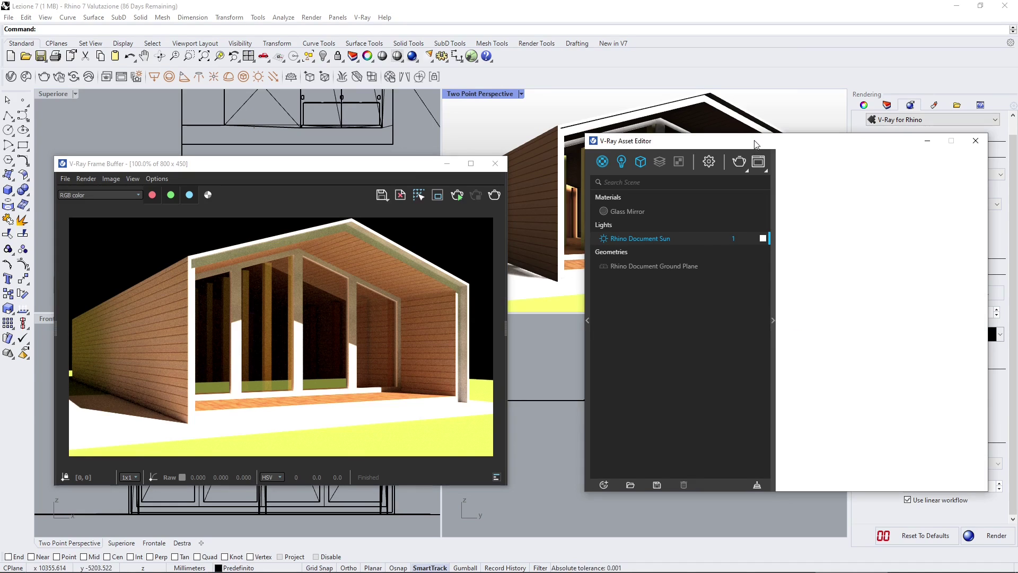
{"action": "left_click_drag", "start_coordinate": [755, 144], "coordinate": [718, 132]}
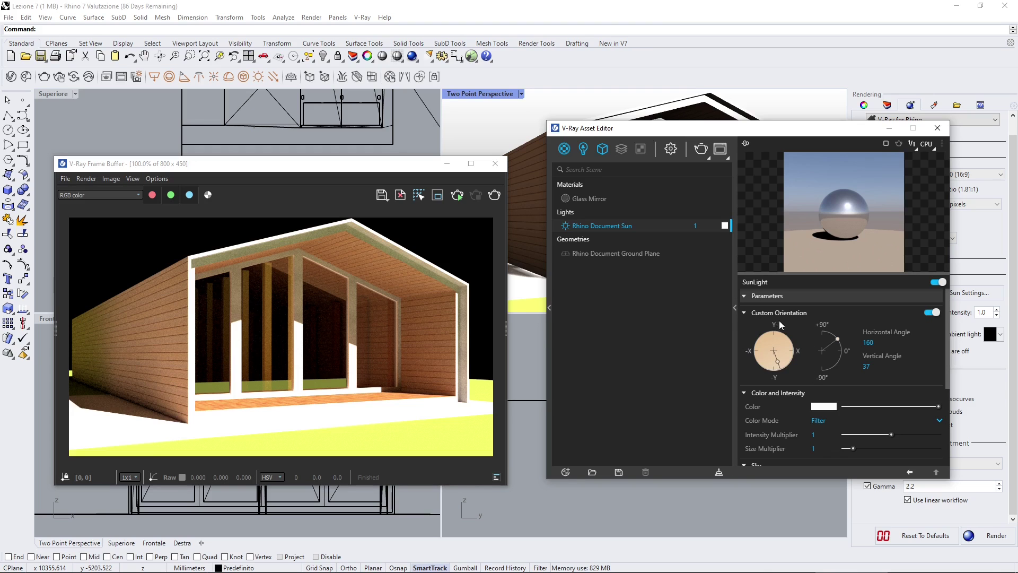
Render with the sun's vertical angle at about -15.7, and render again with horizontal angle 142.1 and vertical angle 21.4
{"action": "left_click_drag", "start_coordinate": [839, 341], "coordinate": [842, 358]}
{"action": "left_click", "coordinate": [447, 355]}
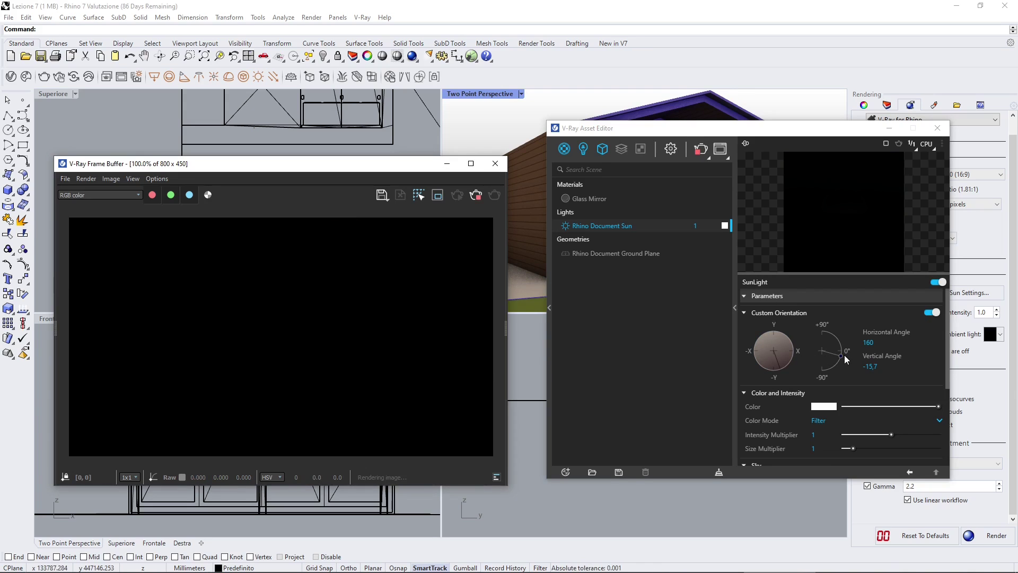
{"action": "left_click_drag", "start_coordinate": [841, 355], "coordinate": [844, 354]}
{"action": "left_click_drag", "start_coordinate": [845, 352], "coordinate": [841, 343]}
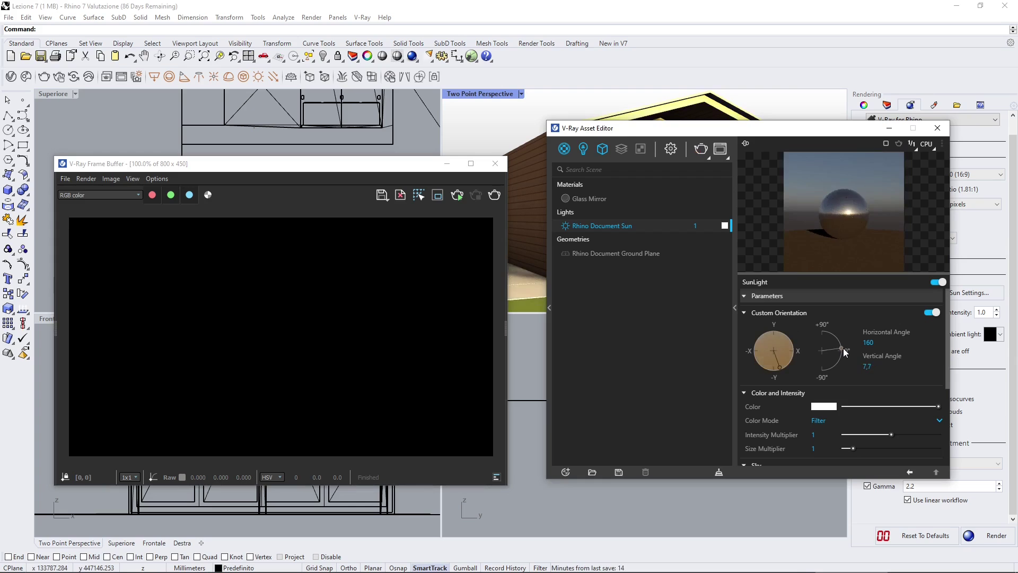
{"action": "left_click_drag", "start_coordinate": [779, 363], "coordinate": [785, 364]}
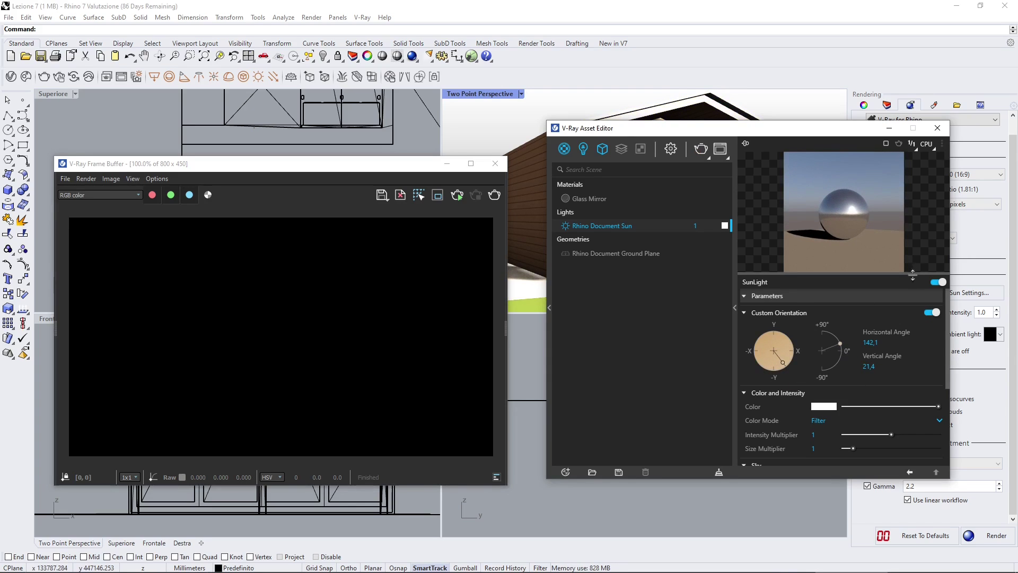
{"action": "left_click", "coordinate": [494, 195]}
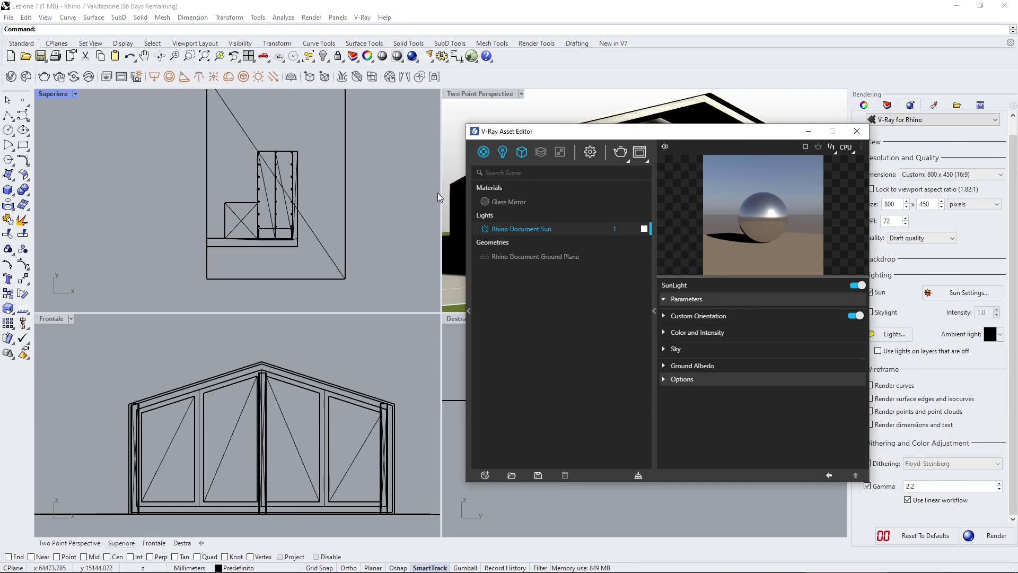
Place a V-Ray dome light at a point beside the house in the top view, without loading an HDR texture
{"action": "scroll", "coordinate": [240, 264], "scroll_direction": "up", "scroll_amount": 1}
{"action": "scroll", "coordinate": [240, 264], "scroll_direction": "up", "scroll_amount": 3}
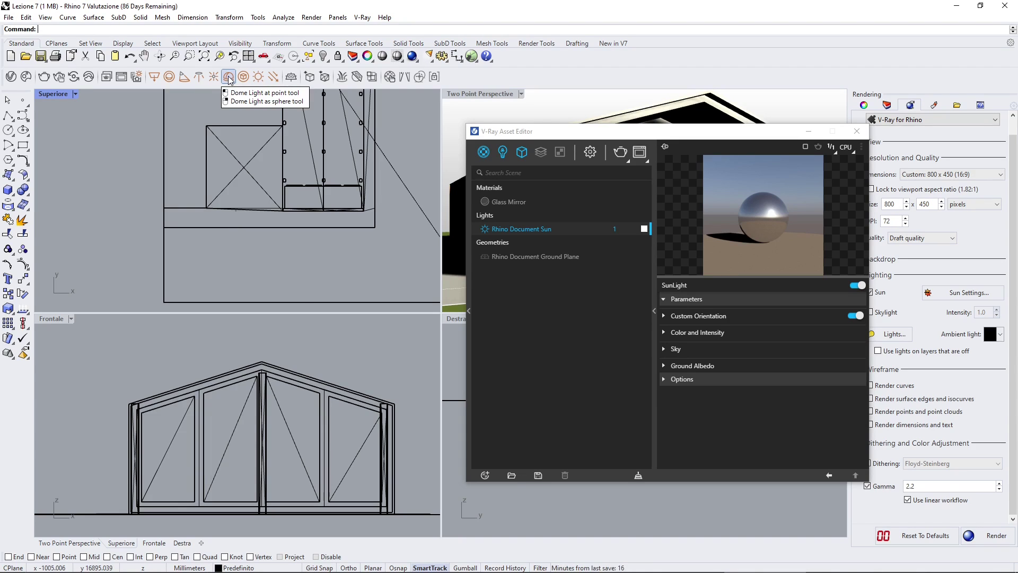
{"action": "left_click", "coordinate": [228, 78]}
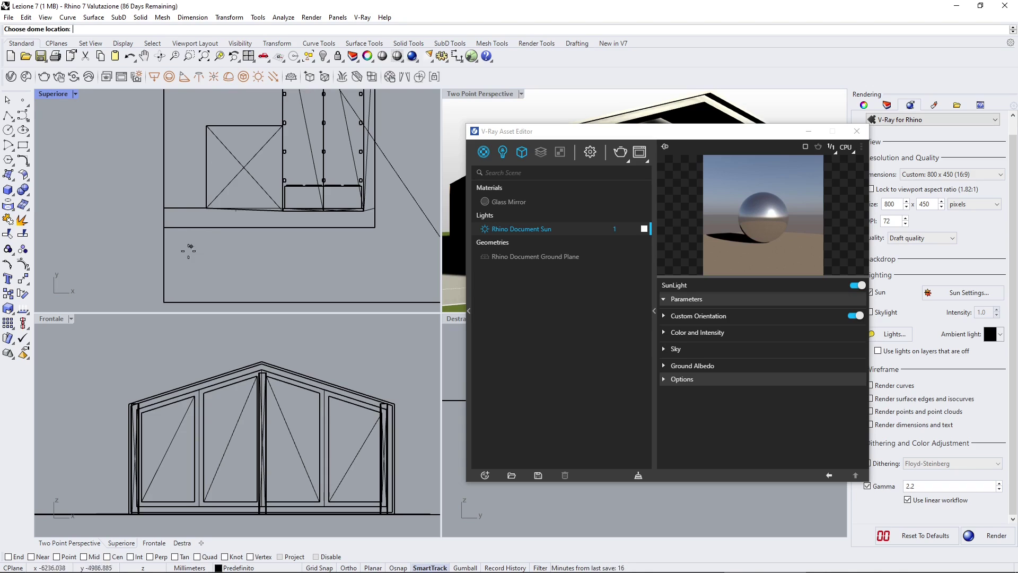
{"action": "scroll", "coordinate": [180, 255], "scroll_direction": "down", "scroll_amount": 2}
{"action": "scroll", "coordinate": [196, 227], "scroll_direction": "down", "scroll_amount": 3}
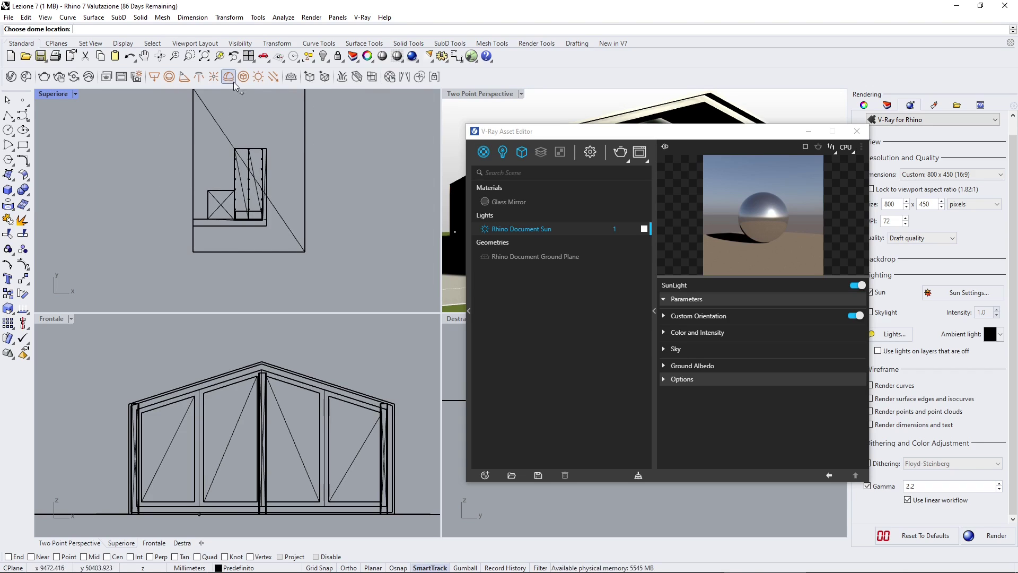
{"action": "scroll", "coordinate": [227, 228], "scroll_direction": "down", "scroll_amount": 2}
{"action": "scroll", "coordinate": [156, 199], "scroll_direction": "up", "scroll_amount": 2}
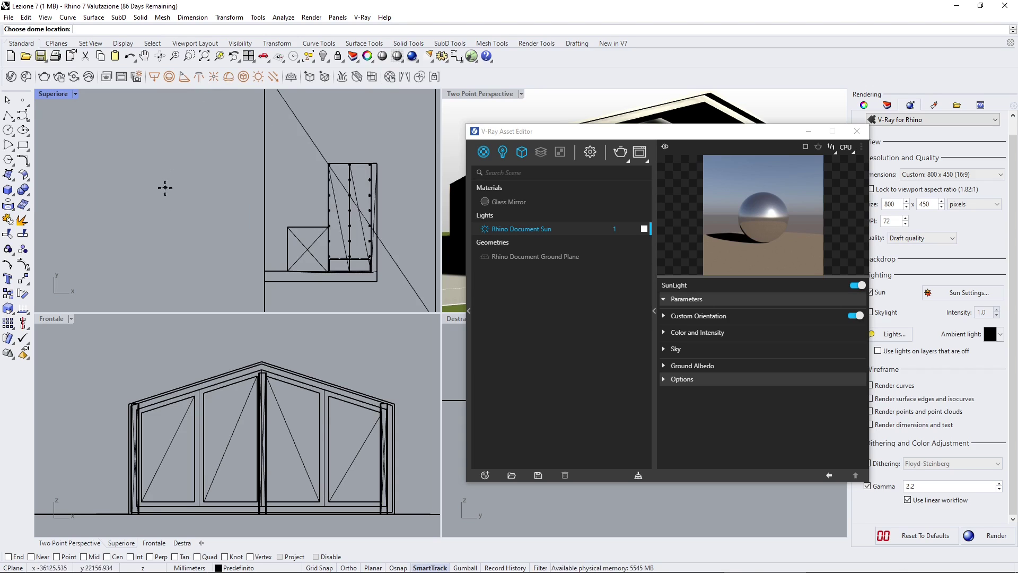
{"action": "left_click", "coordinate": [167, 200]}
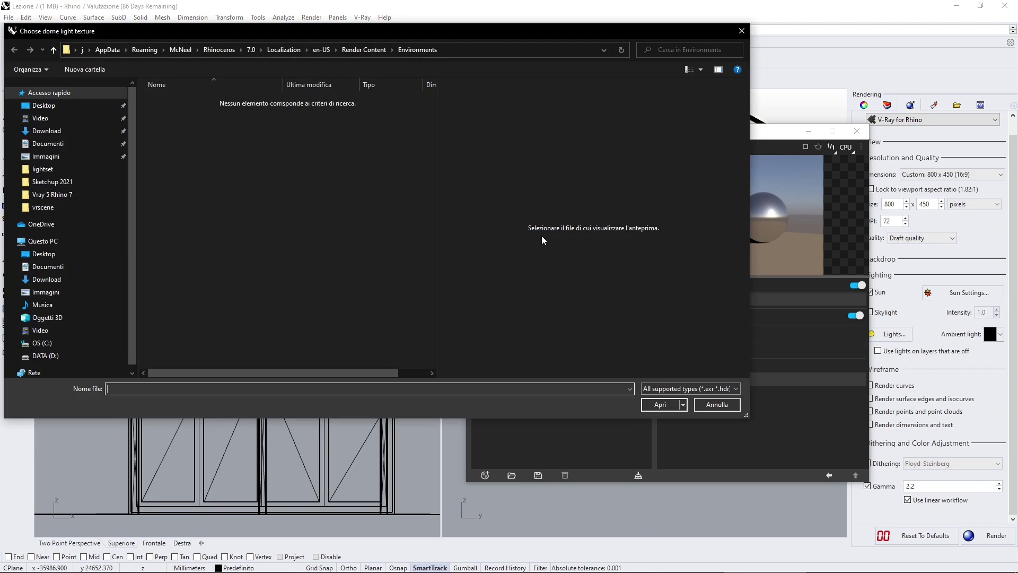
{"action": "left_click", "coordinate": [691, 388]}
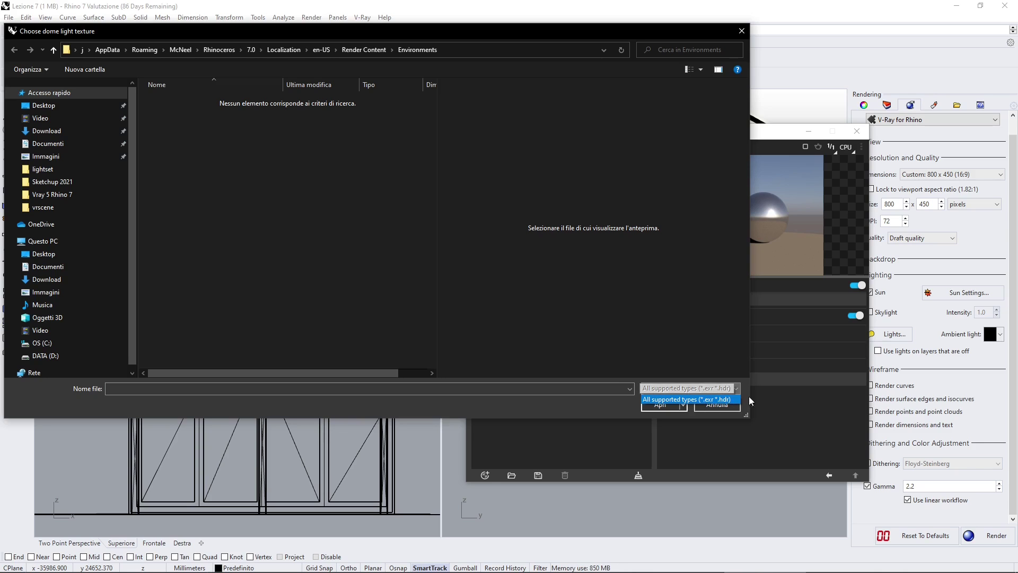
{"action": "left_click", "coordinate": [619, 407]}
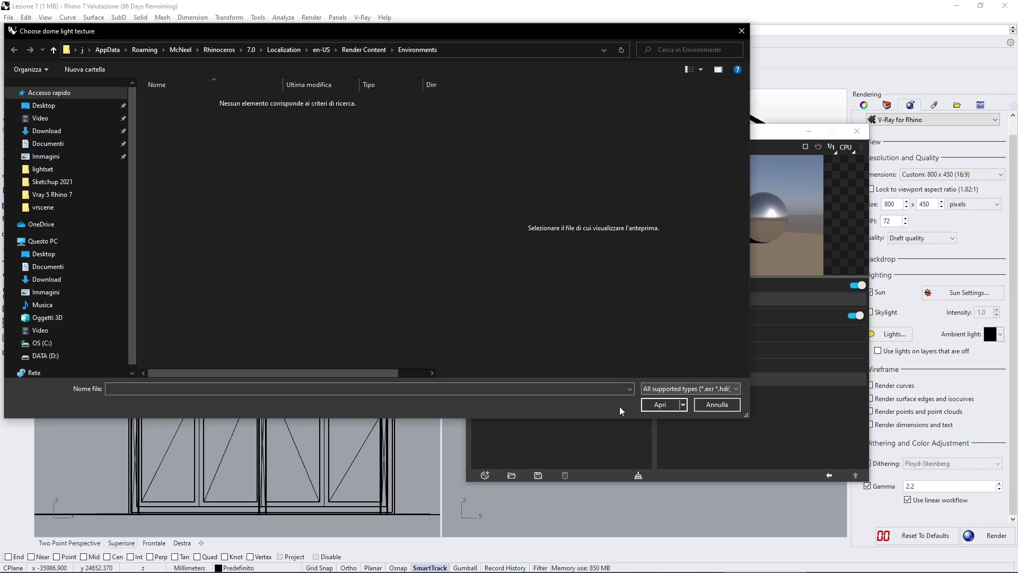
{"action": "left_click", "coordinate": [717, 404]}
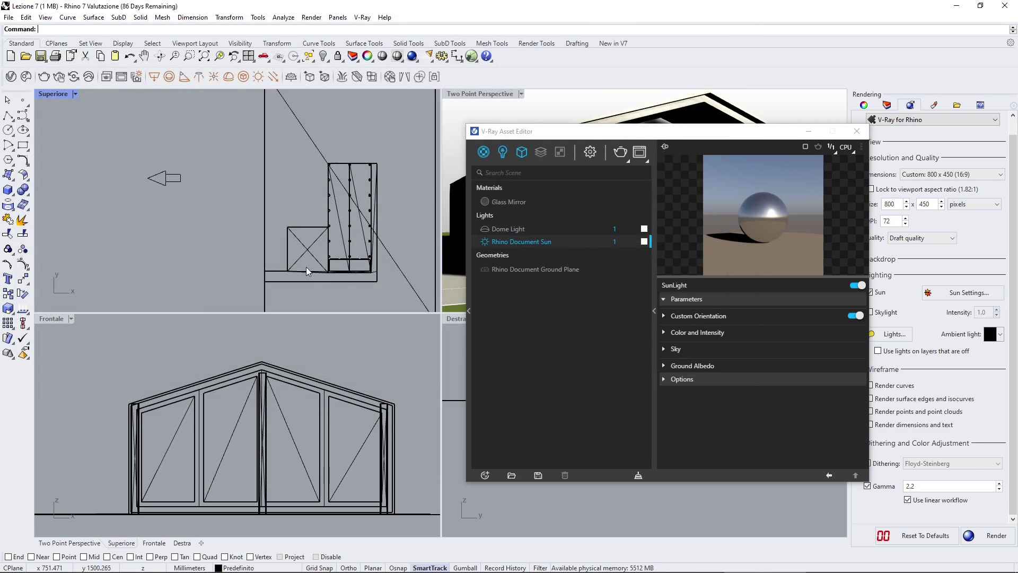
Select the point-placed dome light to examine its gizmo and parameters, and delete it
{"action": "scroll", "coordinate": [104, 186], "scroll_direction": "up", "scroll_amount": 8}
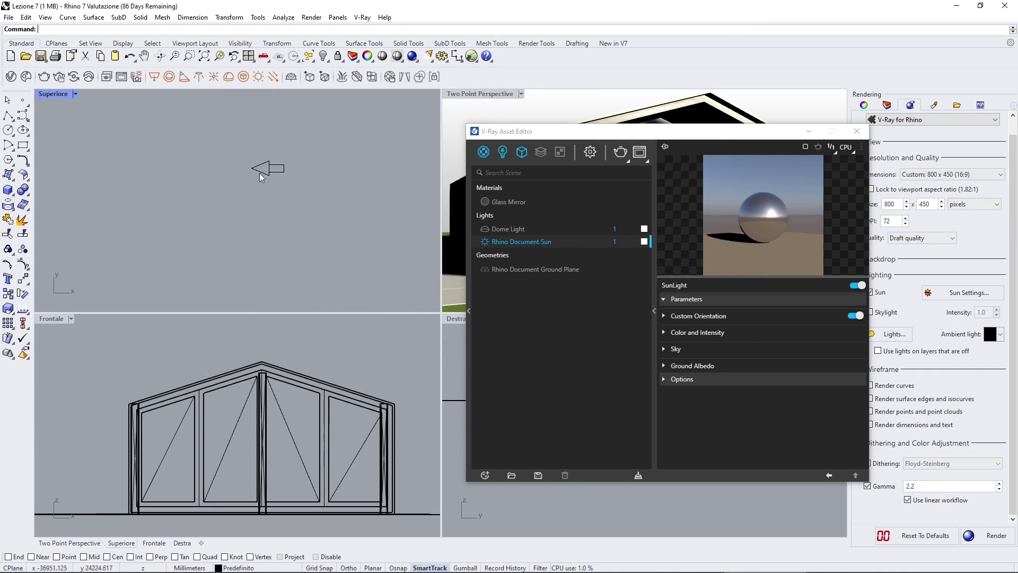
{"action": "mouse_move", "coordinate": [272, 174]}
{"action": "left_mouse_down"}
{"action": "mouse_move", "coordinate": [268, 166]}
{"action": "mouse_move", "coordinate": [284, 172]}
{"action": "left_mouse_up"}
{"action": "scroll", "coordinate": [277, 186], "scroll_direction": "up", "scroll_amount": 10}
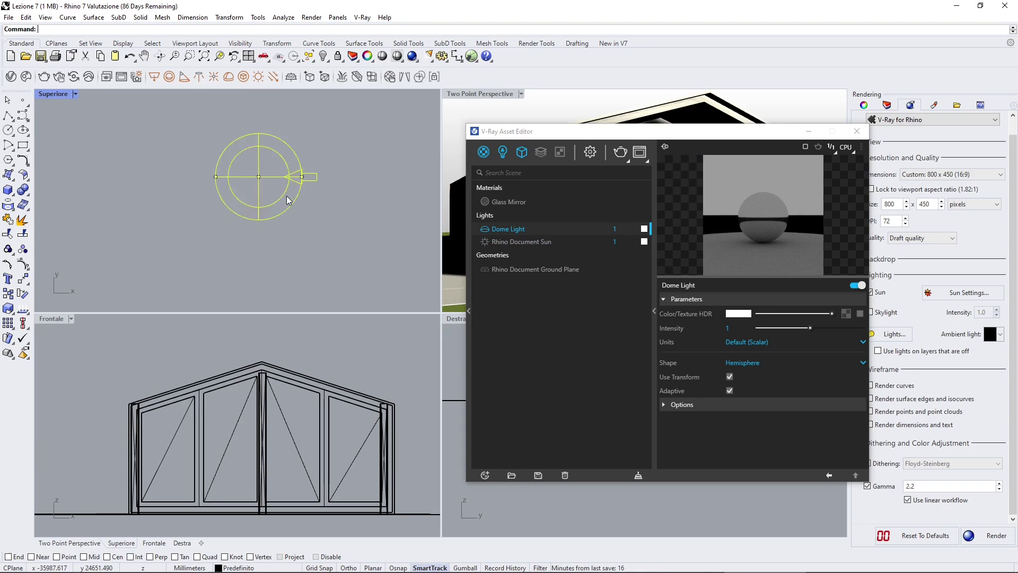
{"action": "scroll", "coordinate": [287, 202], "scroll_direction": "down", "scroll_amount": 5}
{"action": "scroll", "coordinate": [285, 228], "scroll_direction": "up", "scroll_amount": 3}
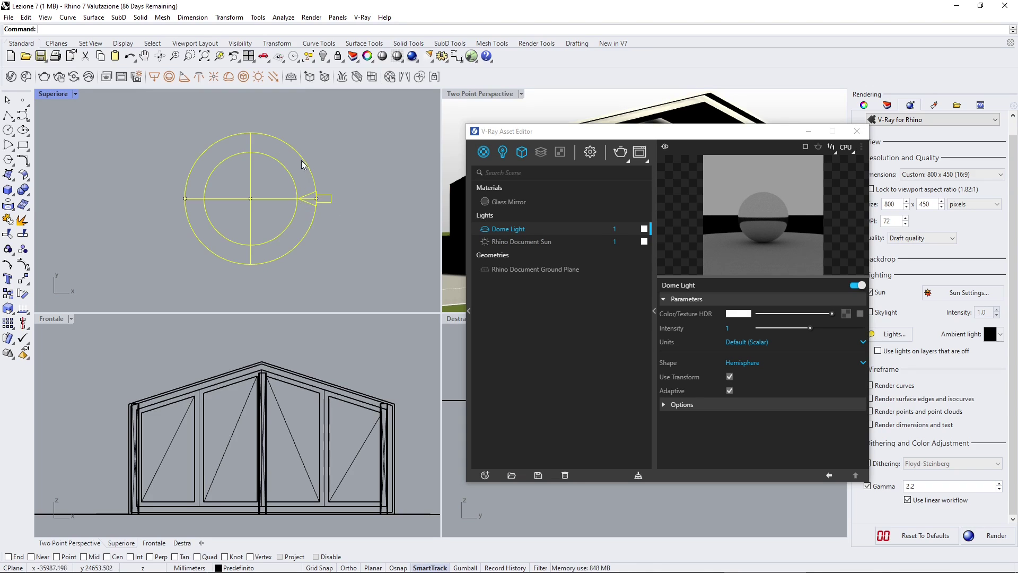
{"action": "left_click_drag", "start_coordinate": [316, 199], "coordinate": [309, 177]}
{"action": "key", "text": "Delete"}
Create a spherical dome light beside the house in the top view without a texture, and display its parameters
{"action": "scroll", "coordinate": [300, 248], "scroll_direction": "down", "scroll_amount": 10}
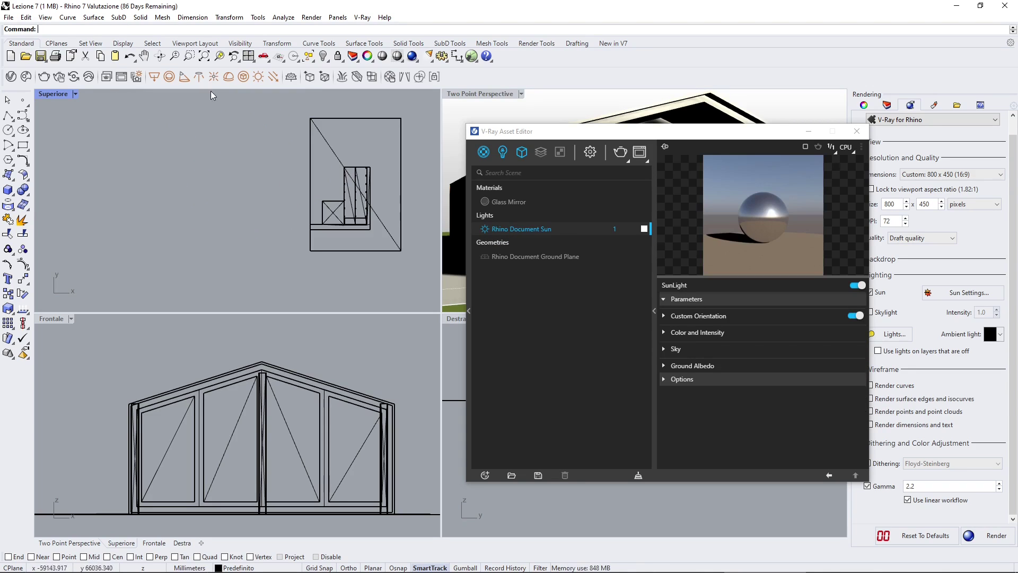
{"action": "left_click", "coordinate": [227, 78]}
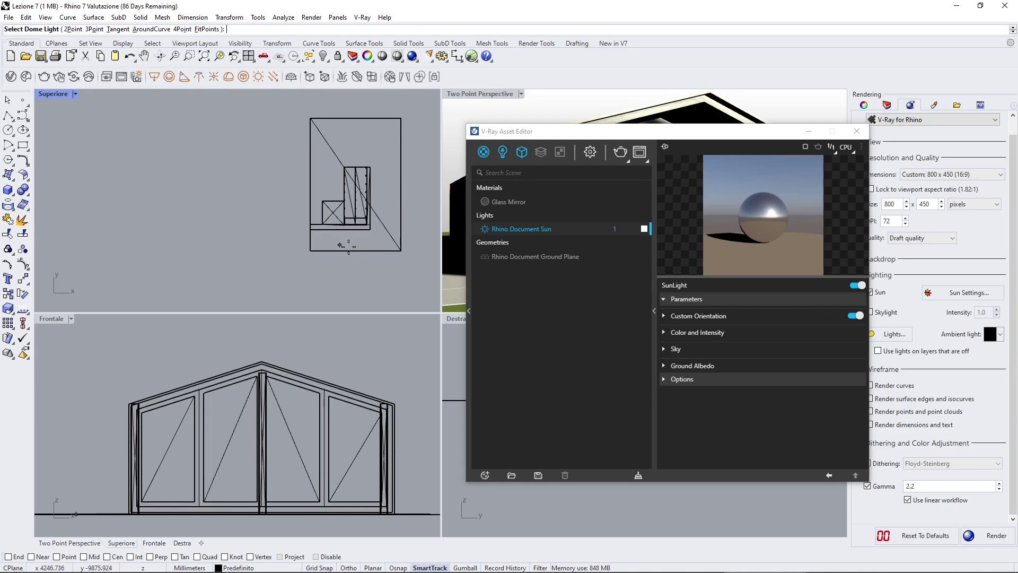
{"action": "scroll", "coordinate": [348, 245], "scroll_direction": "up", "scroll_amount": 4}
{"action": "scroll", "coordinate": [336, 113], "scroll_direction": "up", "scroll_amount": 3}
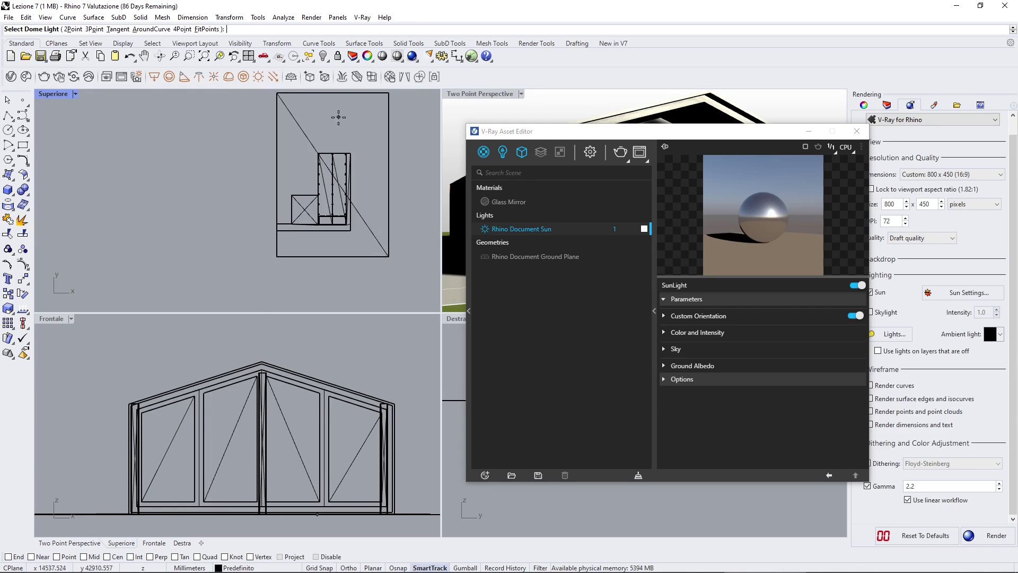
{"action": "left_click", "coordinate": [284, 176]}
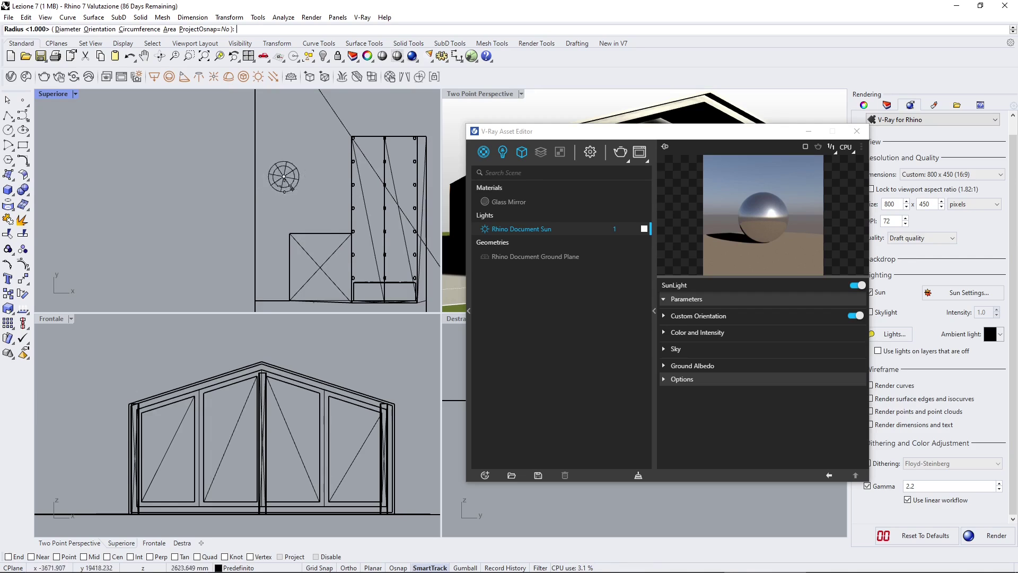
{"action": "left_click", "coordinate": [296, 175]}
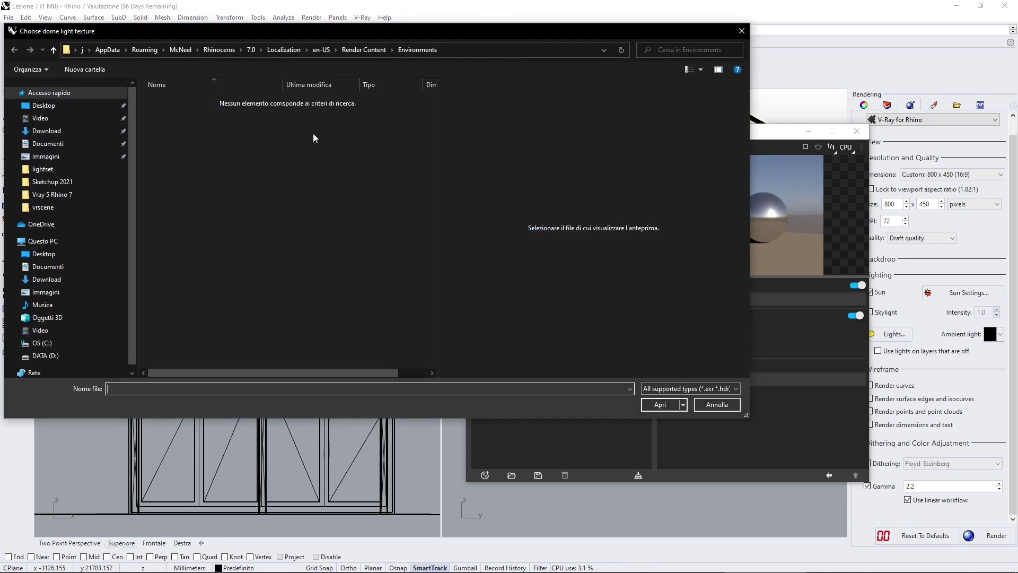
{"action": "left_click", "coordinate": [717, 404]}
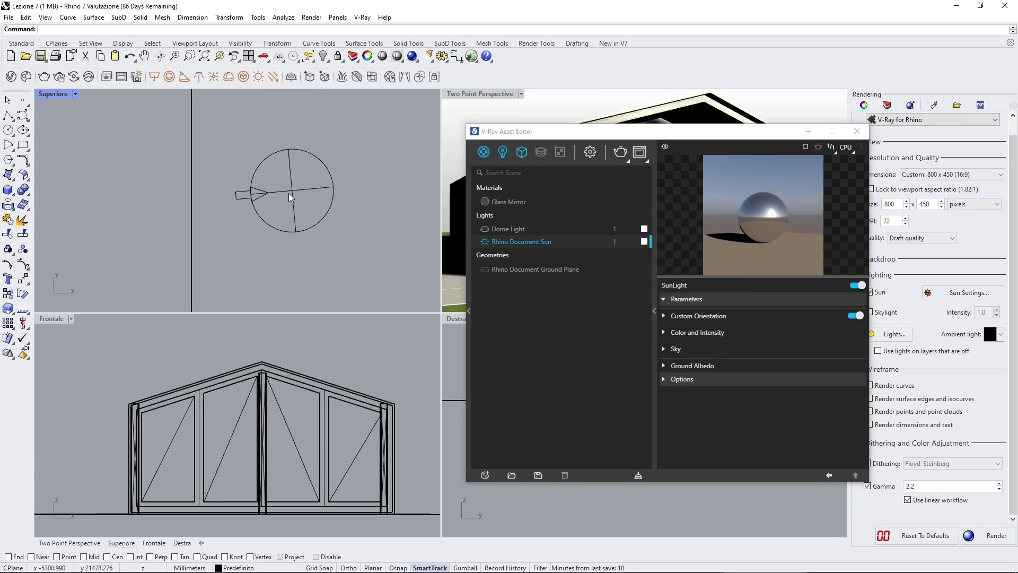
{"action": "left_click", "coordinate": [515, 229]}
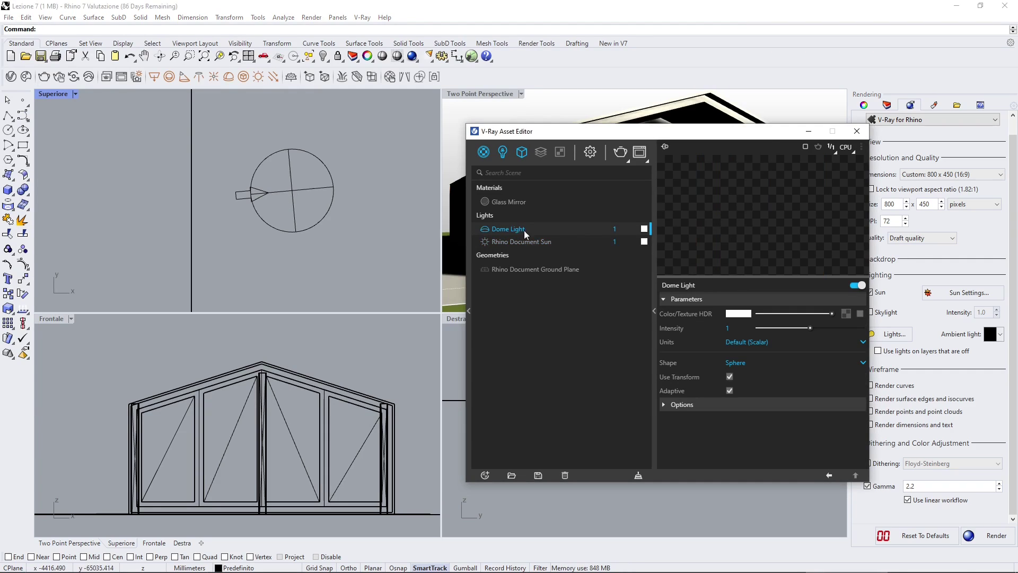